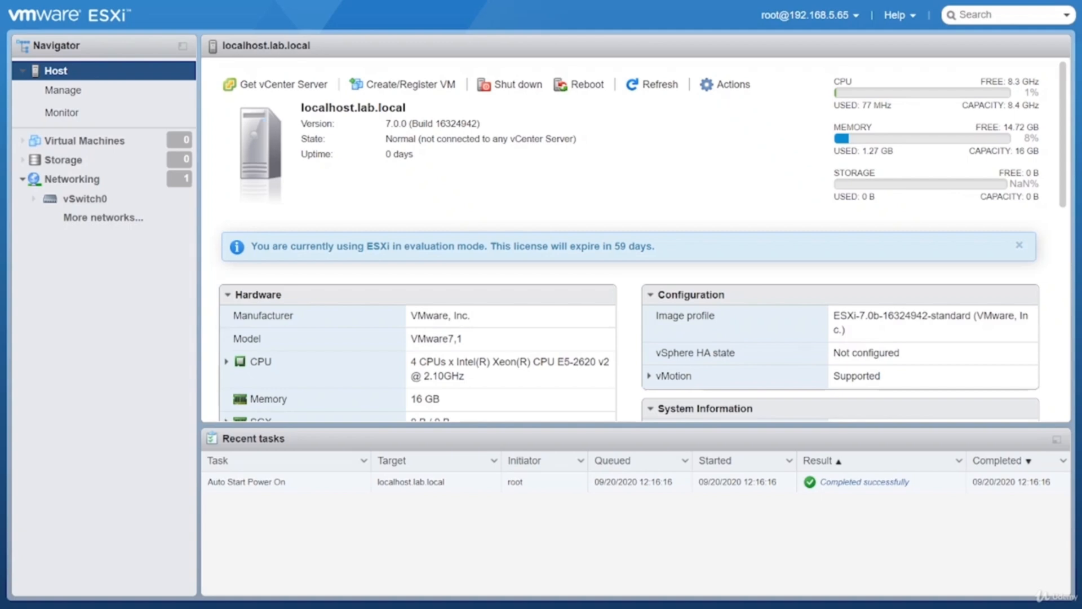
Open the host's networking port groups and display the VM Network port group's details
left_click(72, 180)
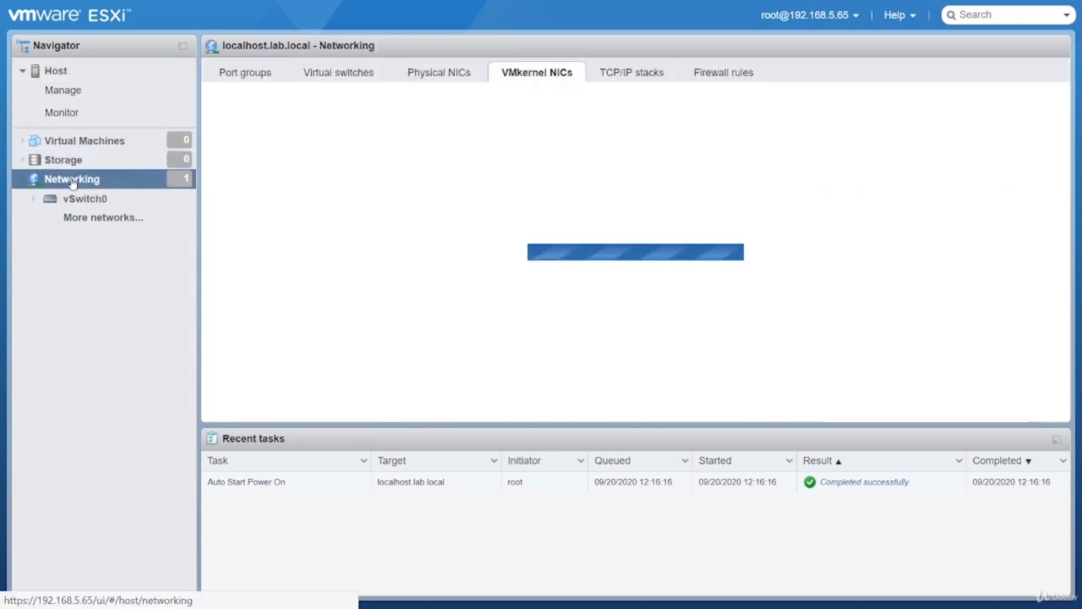
left_click(258, 79)
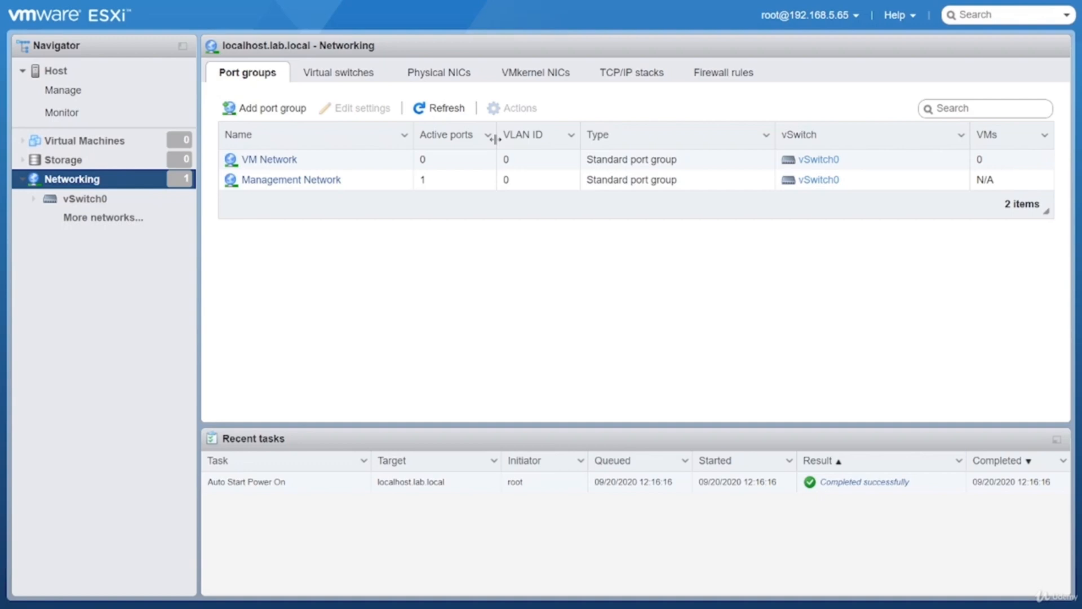
left_click(517, 163)
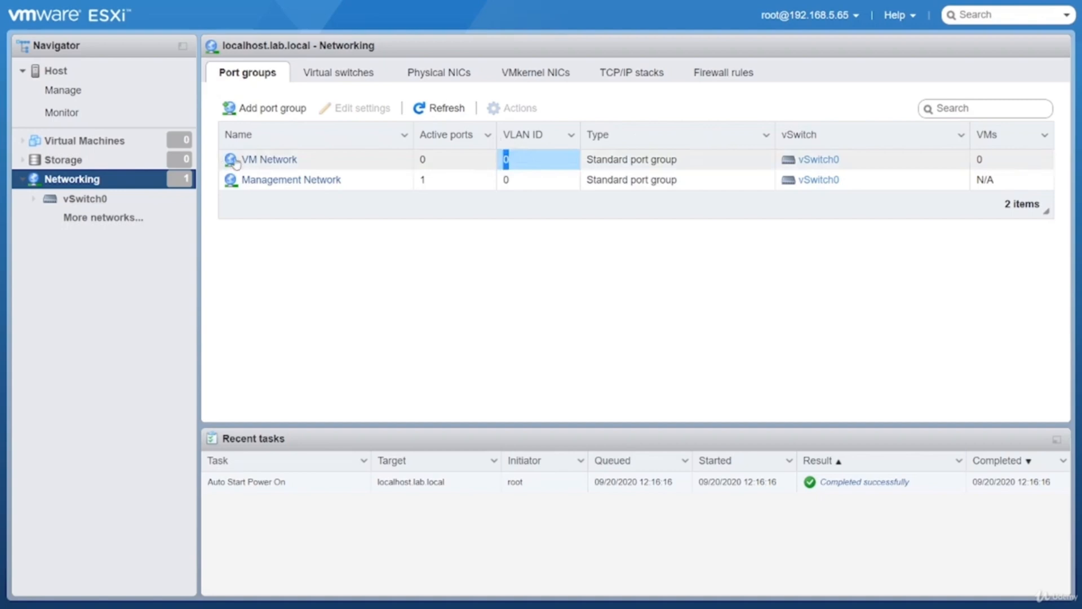
left_click(504, 164)
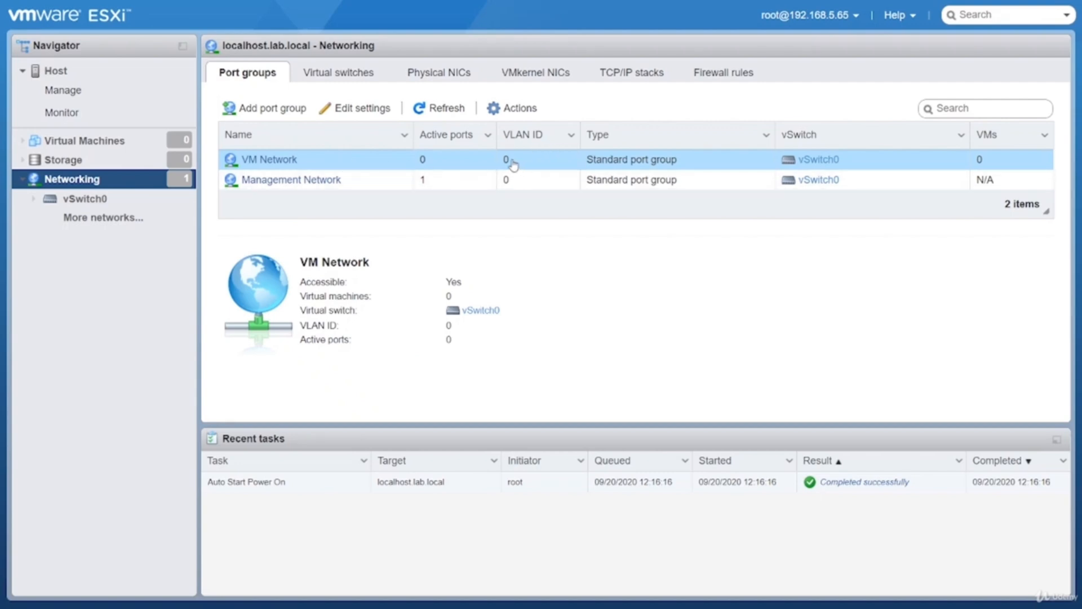
Review the VM Network port group's security, NIC teaming and traffic shaping settings without saving, and display the Management Network details
double_click(350, 107)
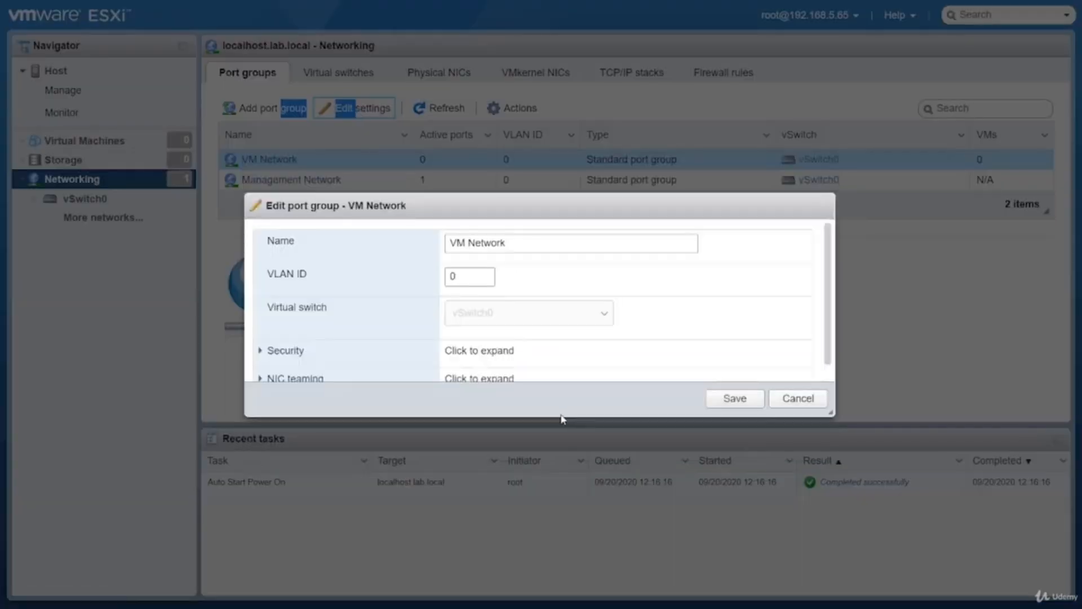
left_click(305, 325)
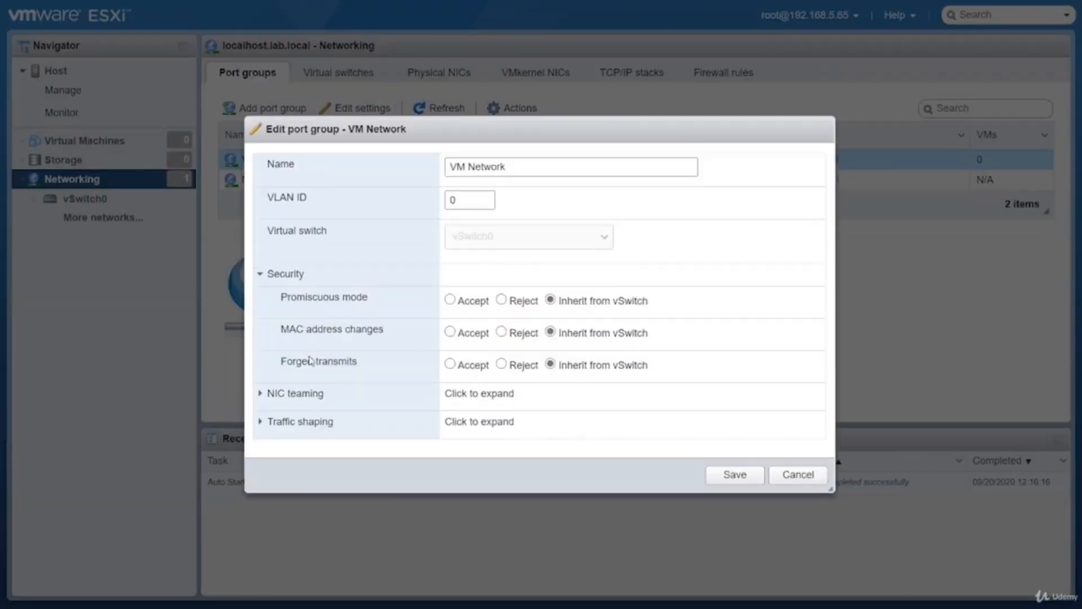
left_click(315, 398)
scroll(326, 471, "down", 3)
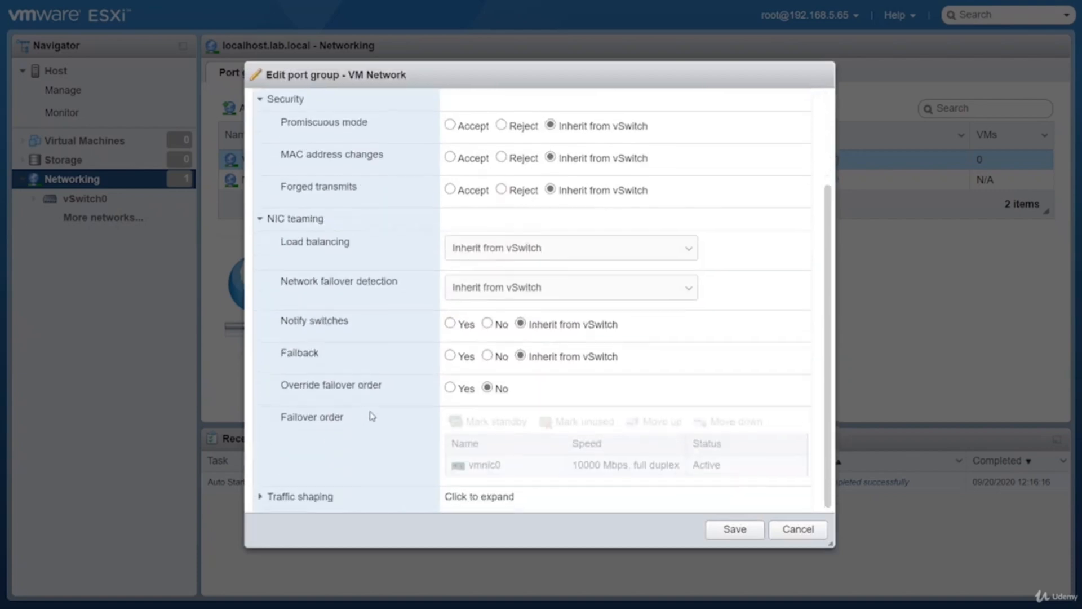
left_click(318, 499)
scroll(506, 430, "down", 2)
left_click(797, 529)
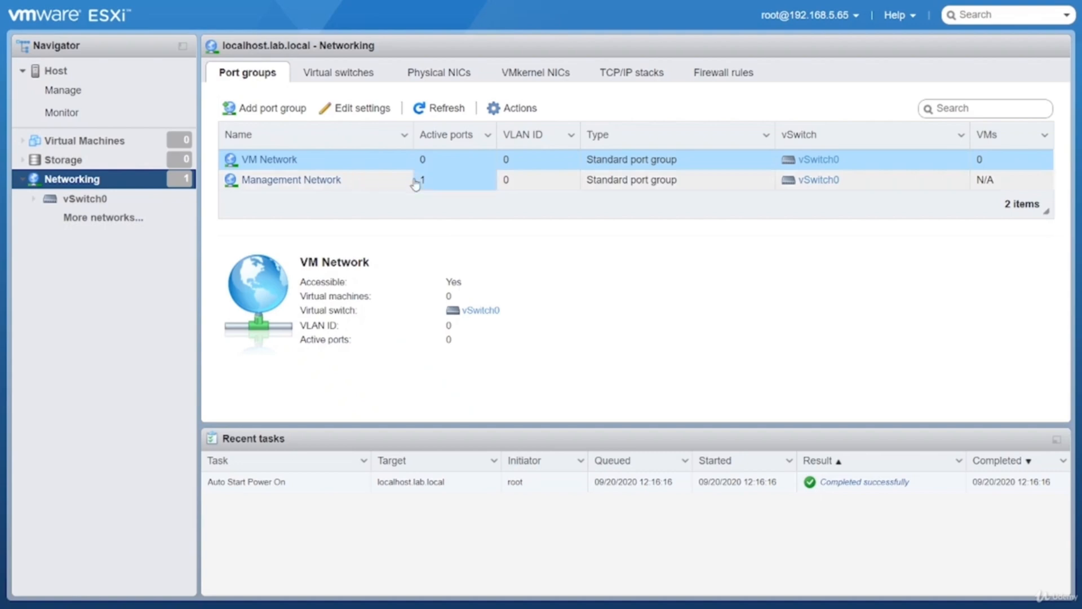
left_click(456, 184)
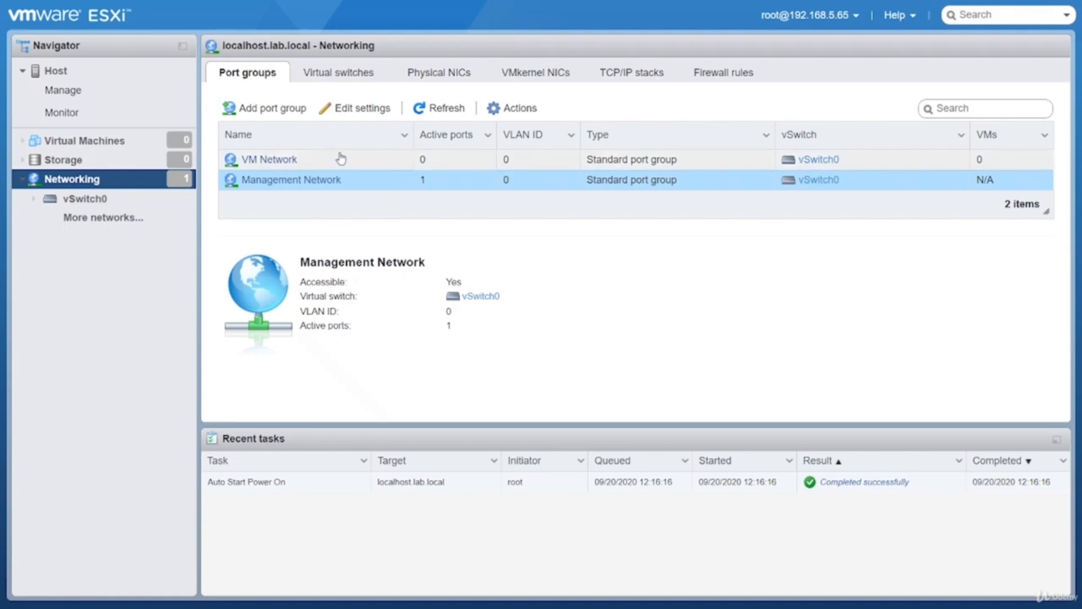
Examine the topology of virtual switch vSwitch0, including its port groups, VMkernel port and physical adapters
left_click(333, 79)
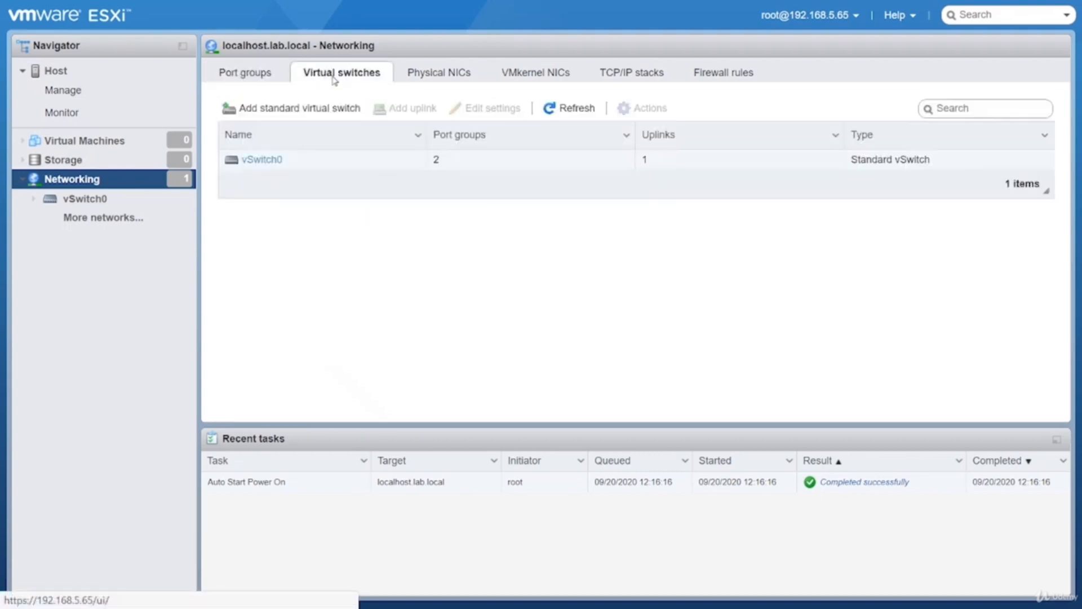
left_click(260, 160)
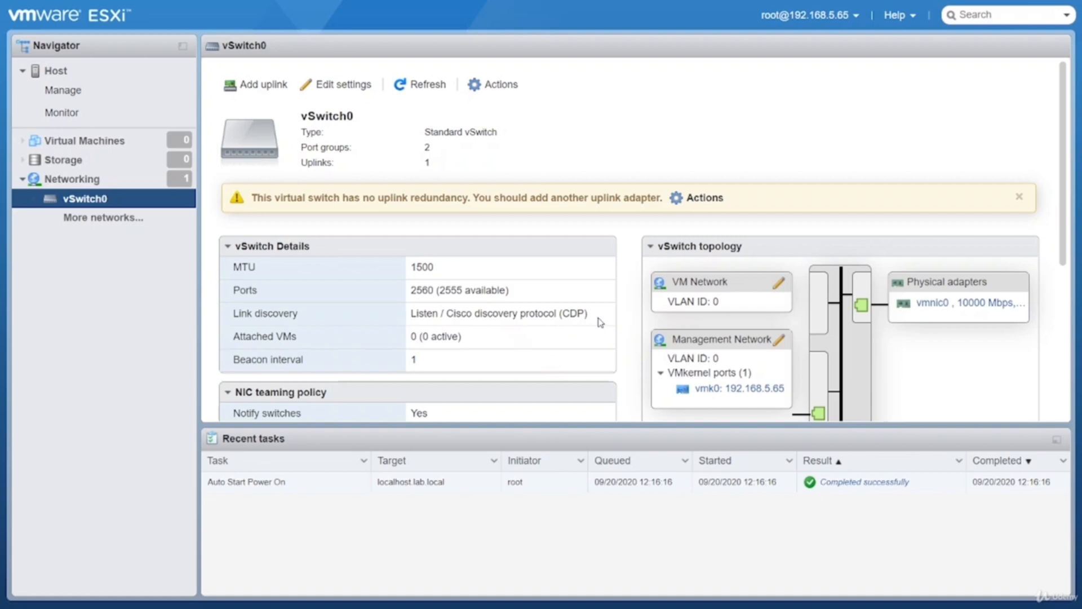
scroll(601, 322, "down", 1)
left_click_drag(728, 228, 670, 228)
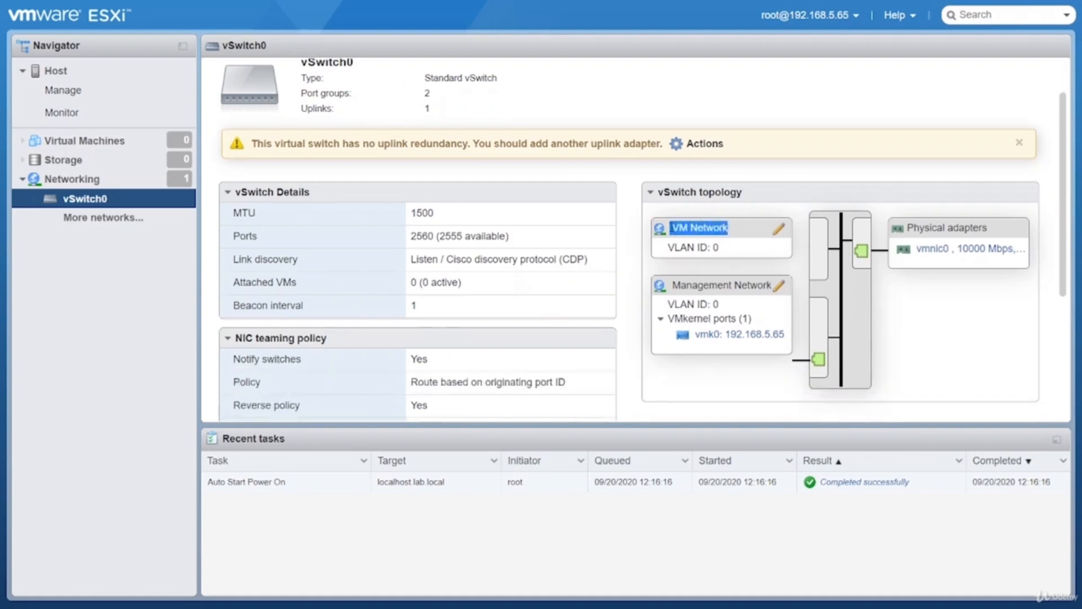
left_click(794, 250)
left_click_drag(905, 228, 995, 297)
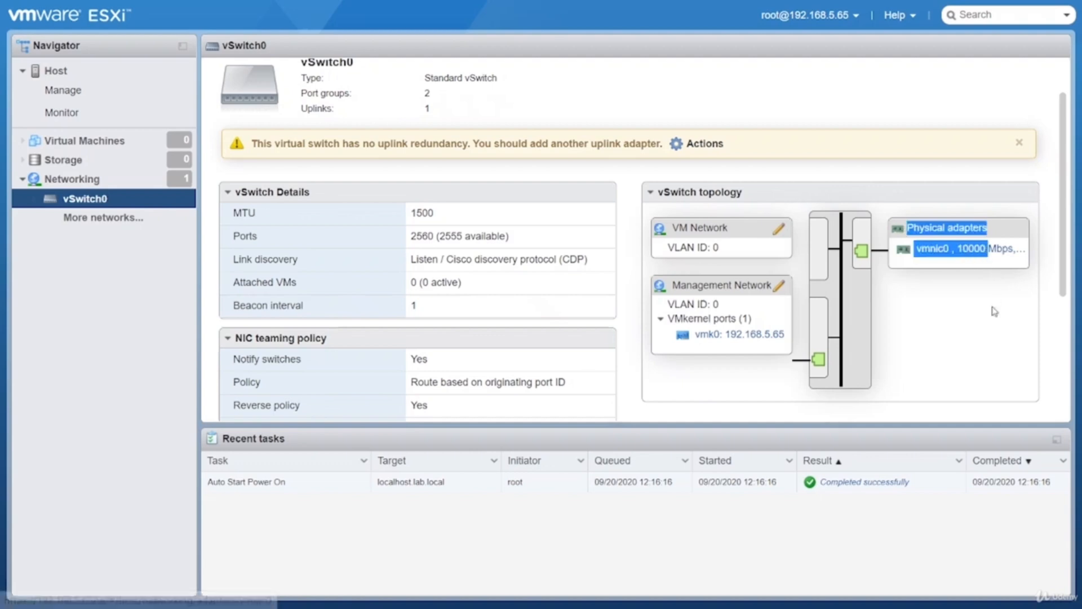
left_click_drag(773, 337, 650, 234)
left_click(698, 394)
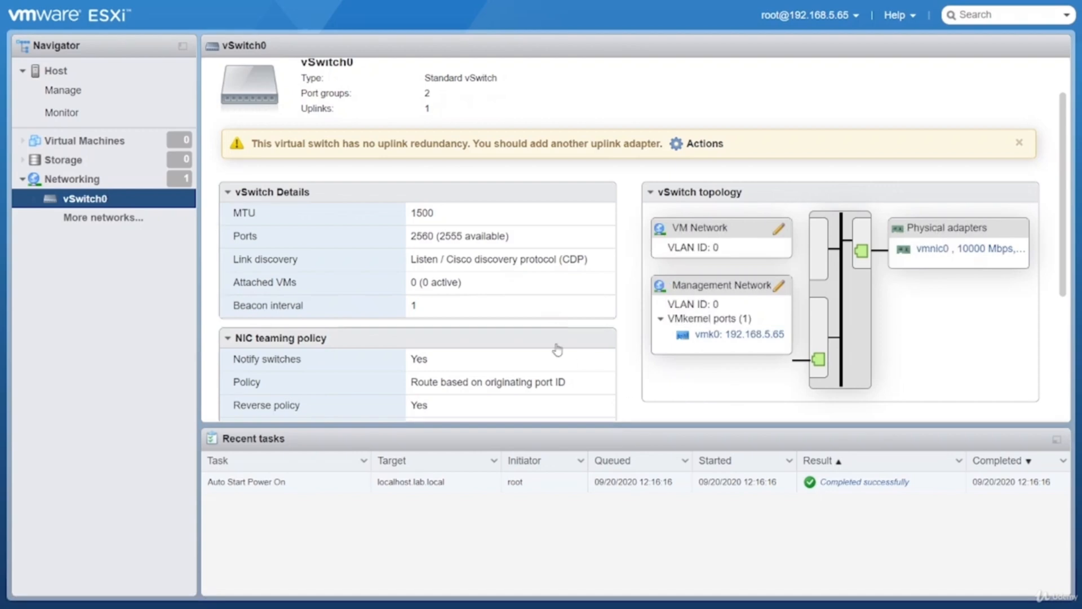
scroll(304, 181, "up", 2)
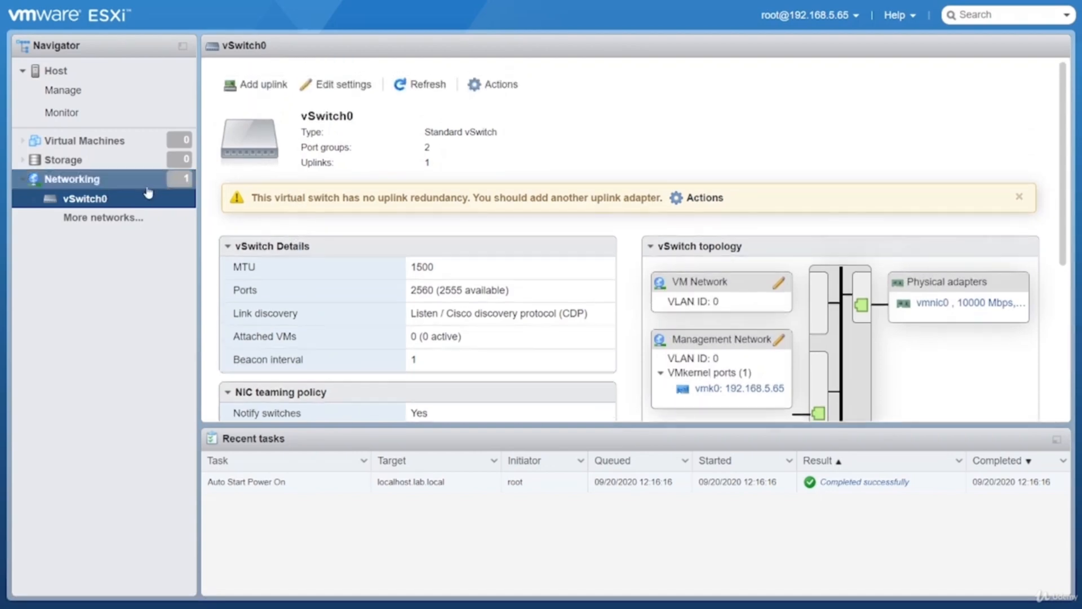
Inspect the details and link speed of the host's physical NIC vmnic0
left_click(89, 178)
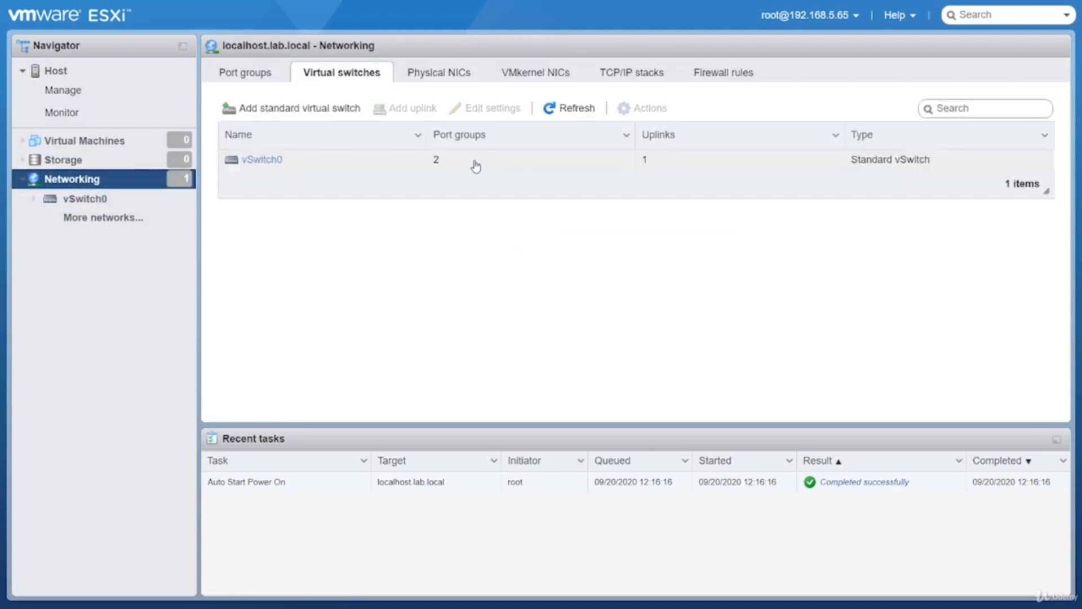
left_click(430, 79)
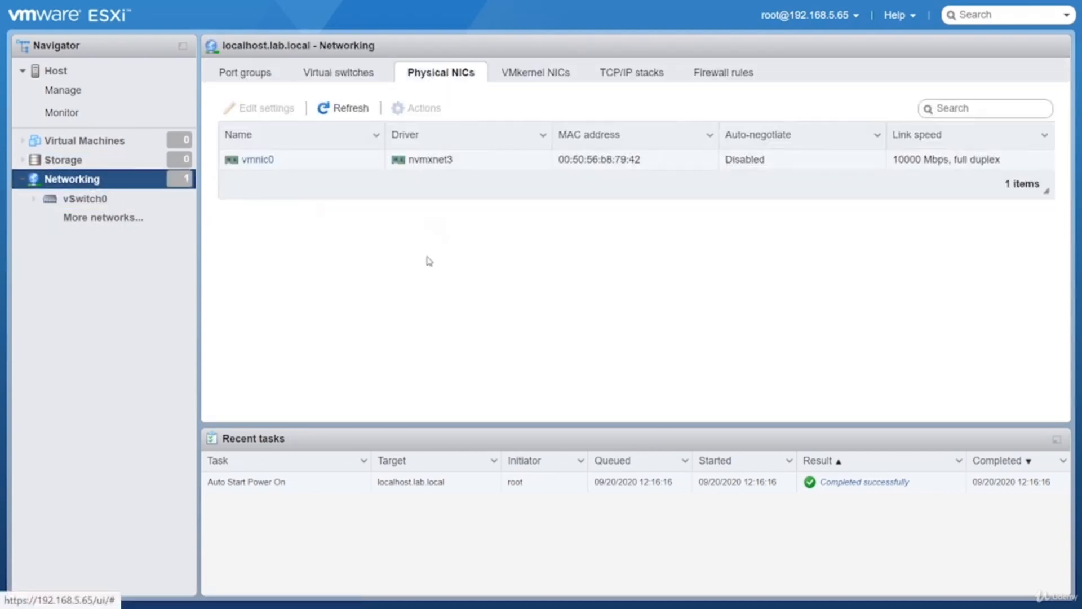
left_click(373, 162)
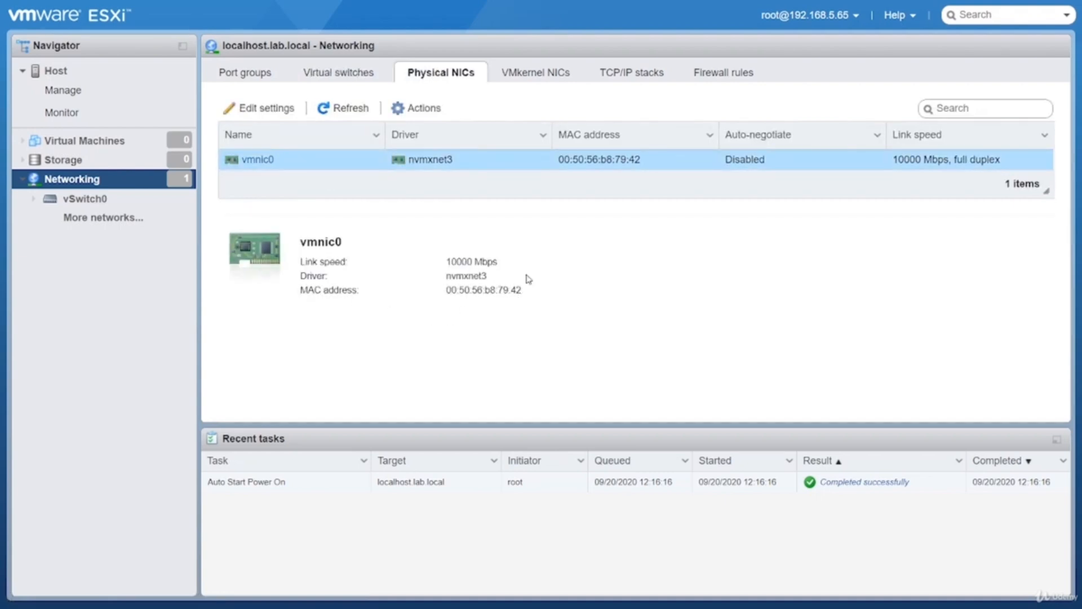
left_click_drag(1003, 161, 958, 165)
left_click(842, 258)
Review the IPv4 address, services and settings of VMkernel NIC vmk0, closing its settings without saving
left_click(565, 81)
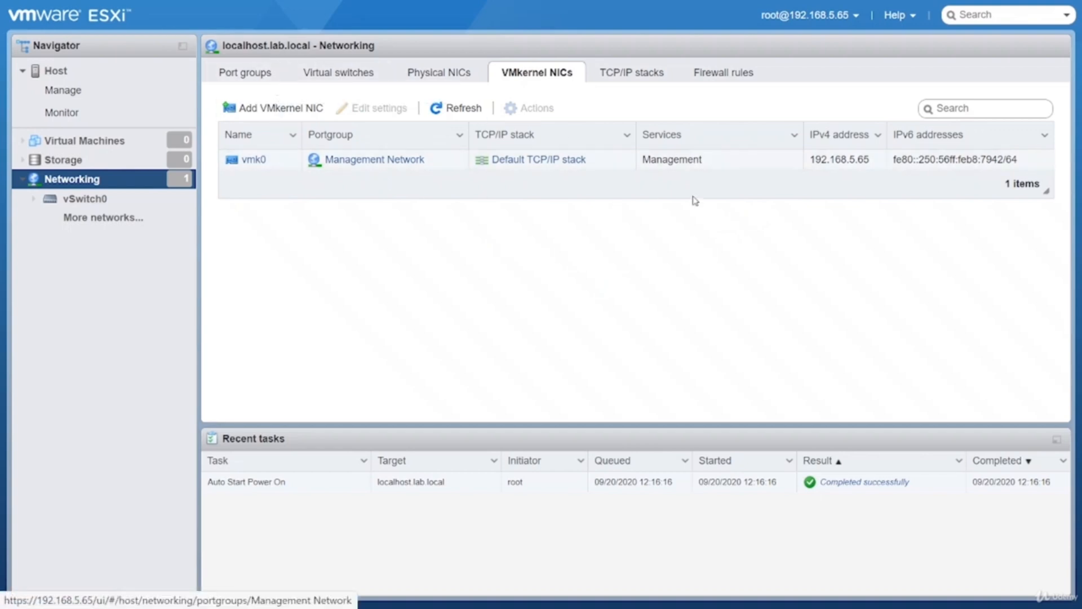
double_click(868, 163)
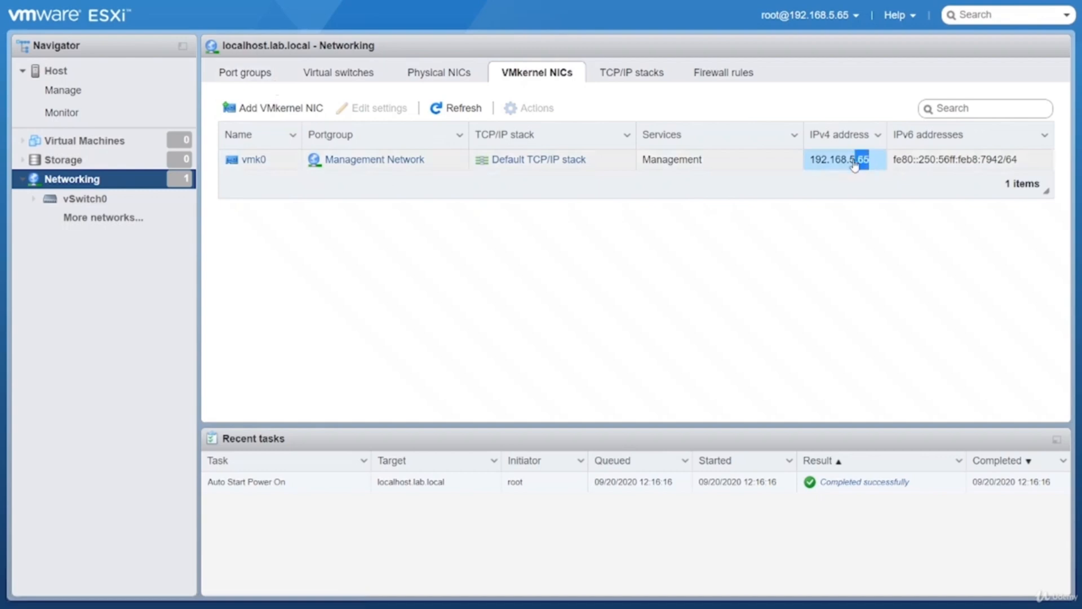
left_click(851, 174)
left_click(668, 170)
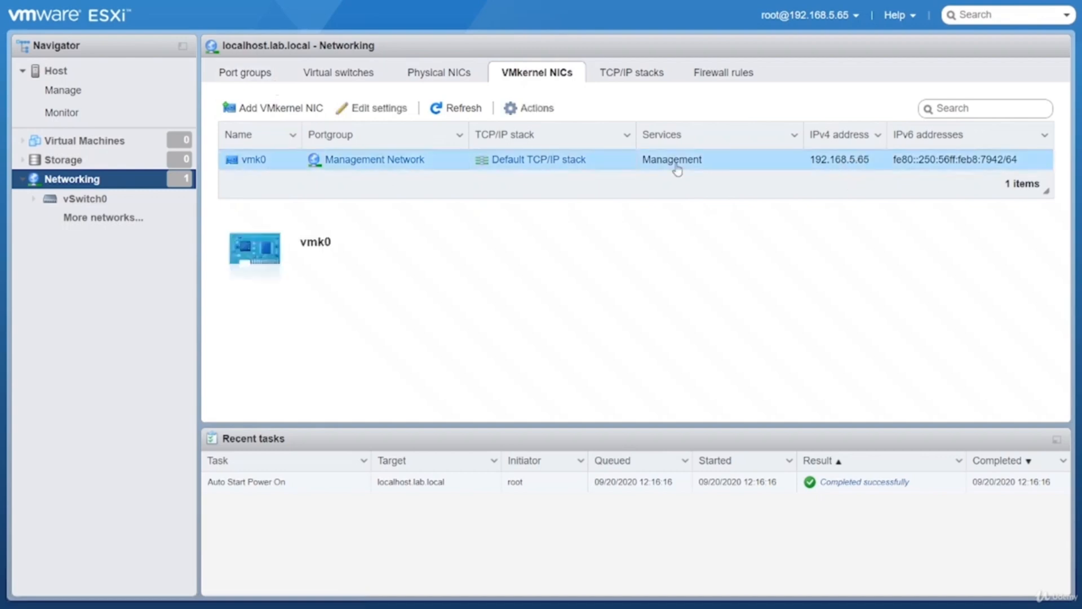
left_click(378, 113)
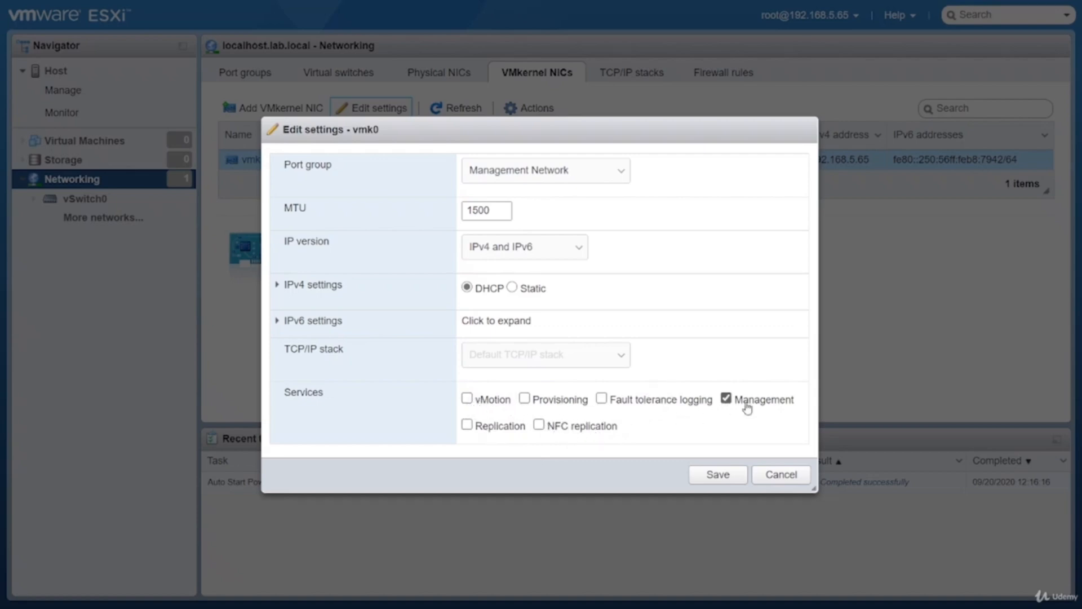
left_click(786, 475)
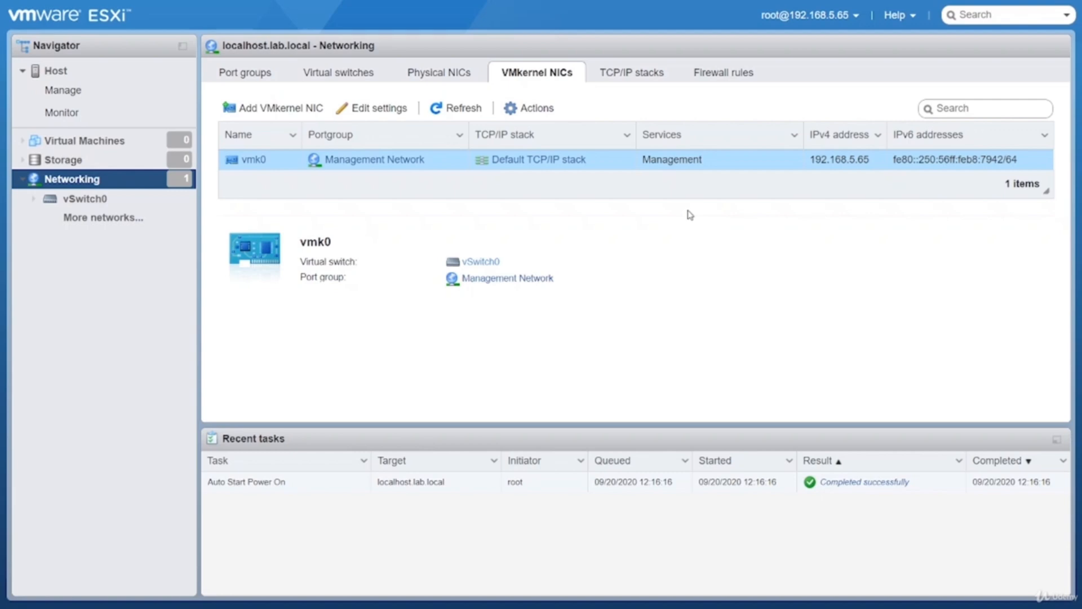
Check the capacity of the local VMware disk among the host's storage devices
left_click(106, 166)
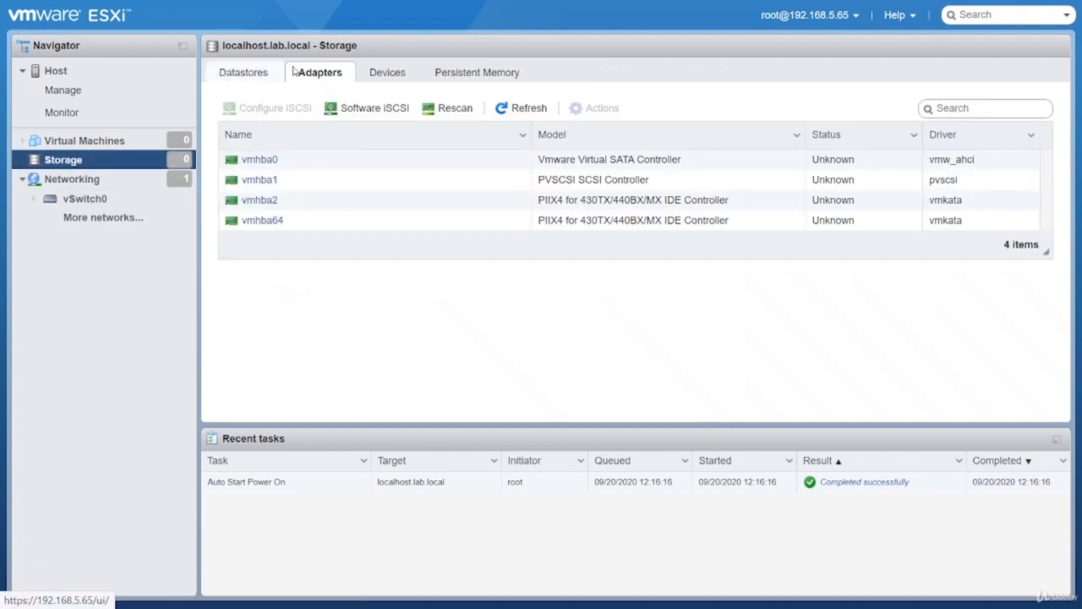
left_click(377, 74)
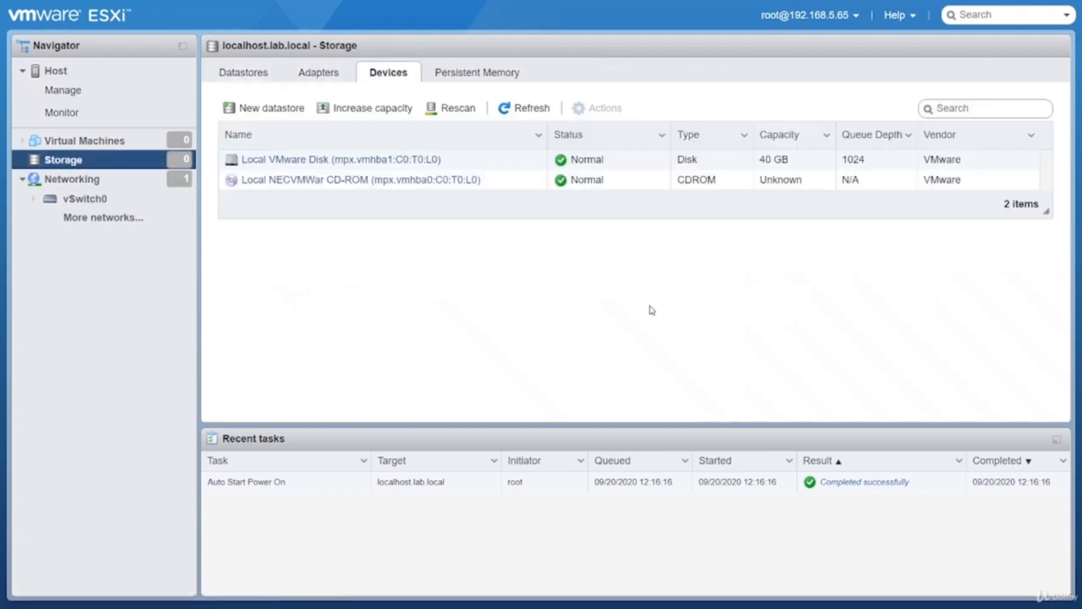
mouse_move(803, 163)
left_mouse_down()
mouse_move(700, 170)
mouse_move(783, 166)
left_mouse_up()
left_click(797, 279)
left_click_drag(797, 164, 759, 163)
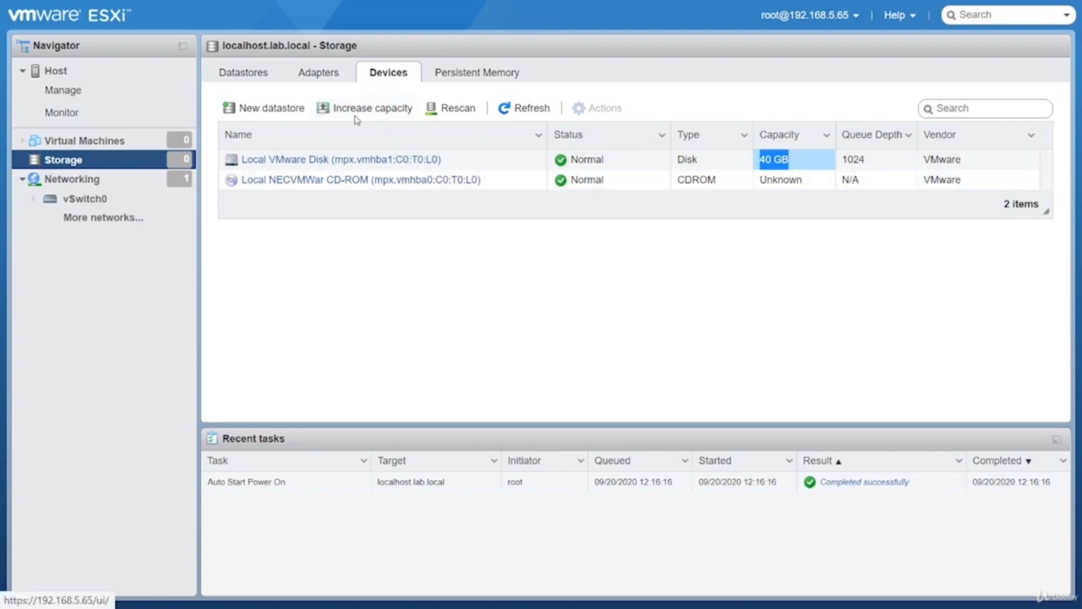
Enable software iSCSI for the host's storage adapters and add a network port binding to vmk0
left_click(324, 76)
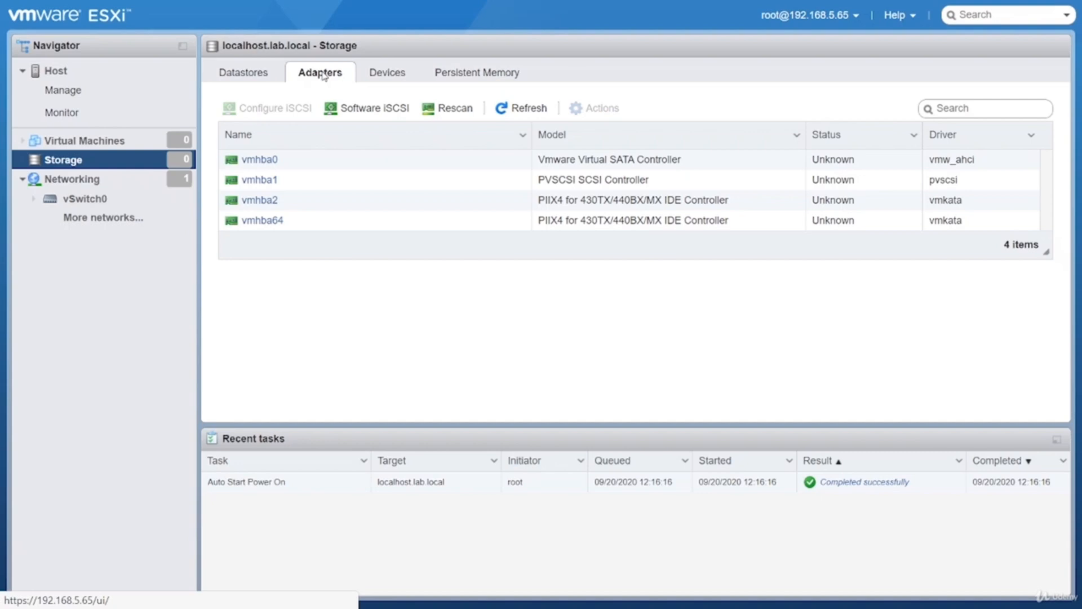
left_click(355, 110)
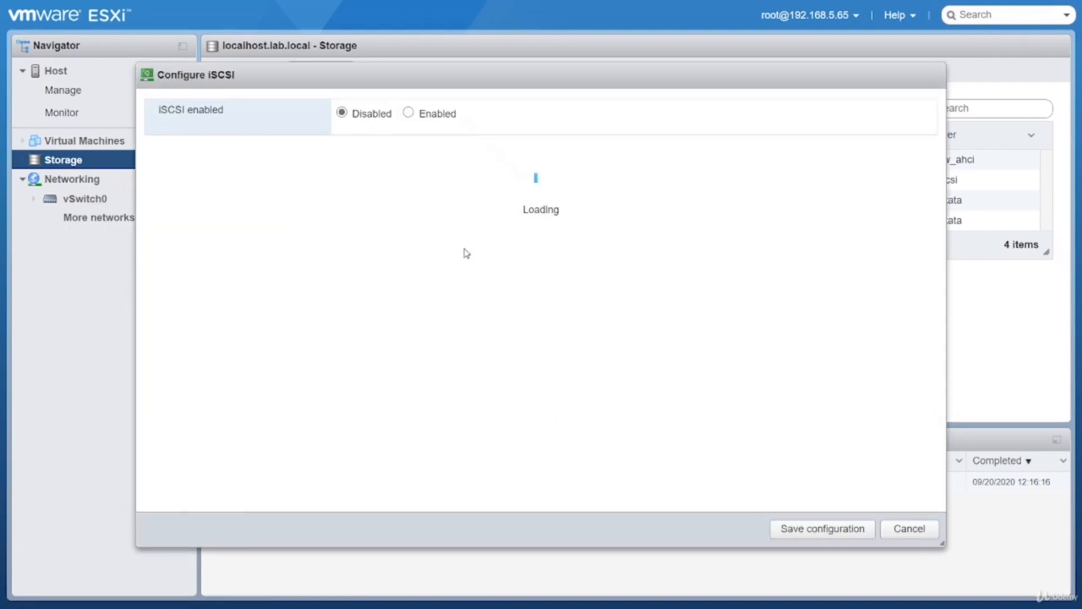
left_click(408, 113)
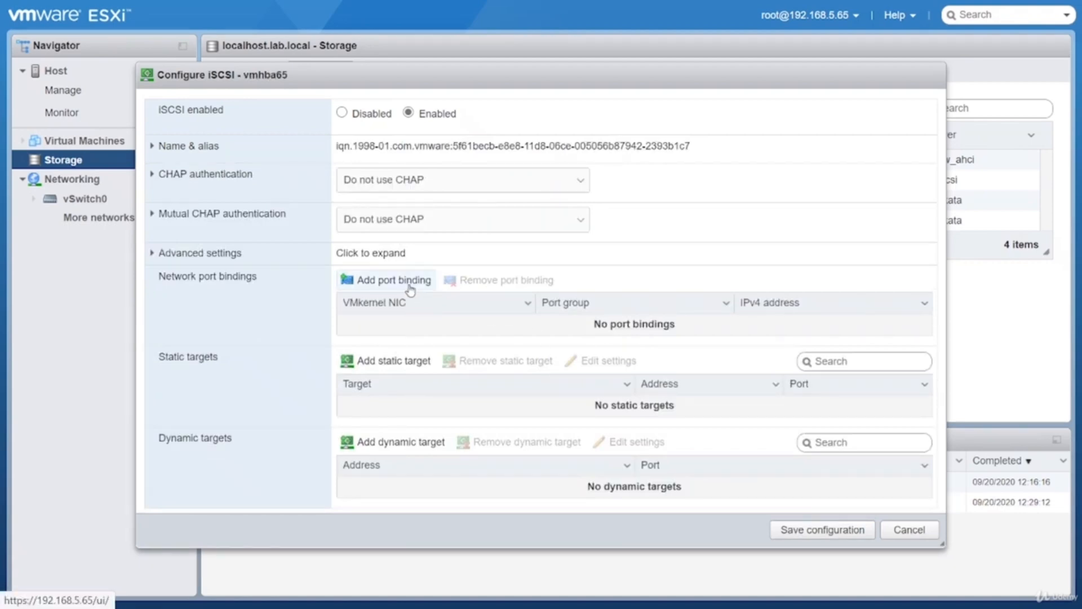
left_click(410, 287)
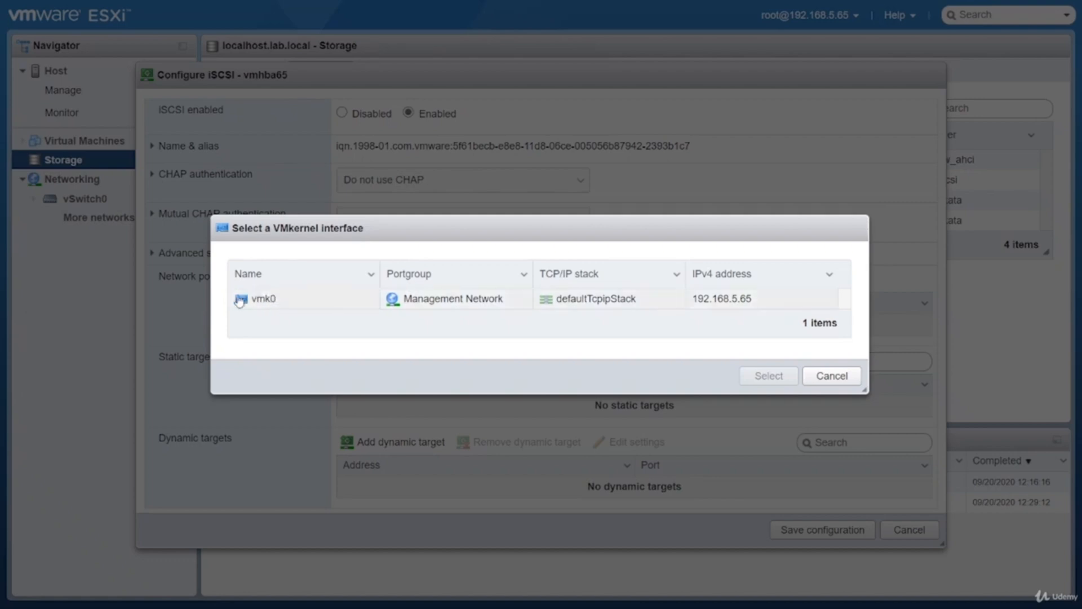
left_click(284, 301)
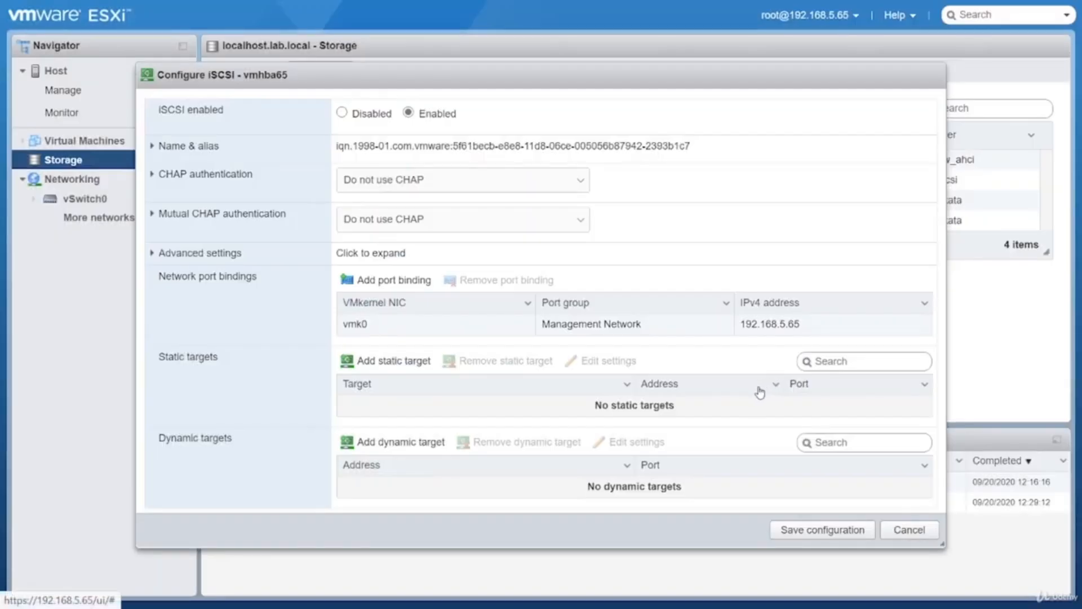
Add a dynamic iSCSI target with the address 192.168.5.75
left_click(407, 445)
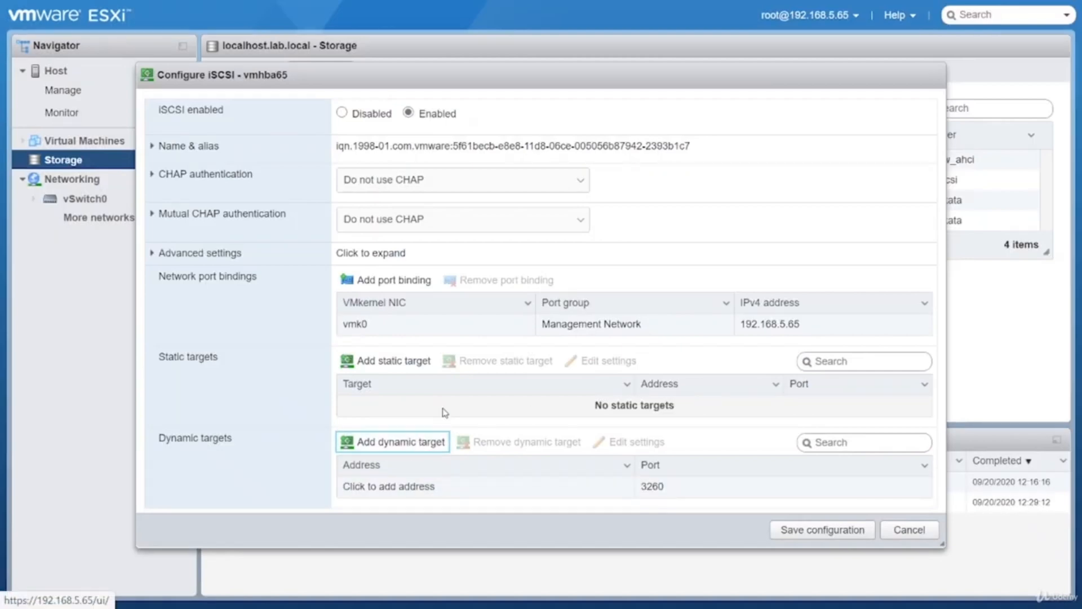
left_click(405, 489)
type("192.168")
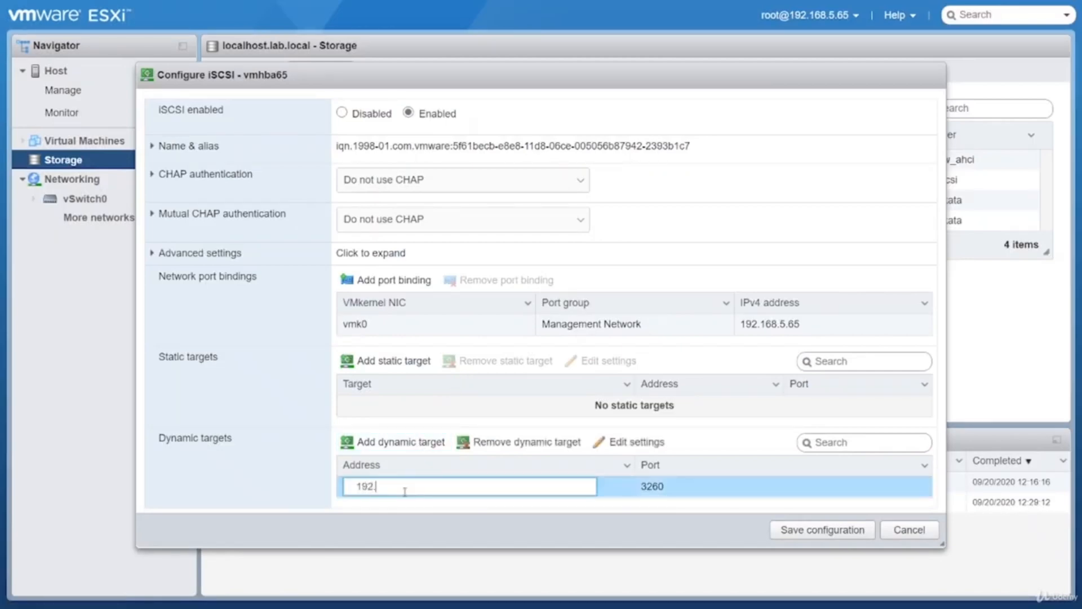
type(".5.75")
left_click(740, 517)
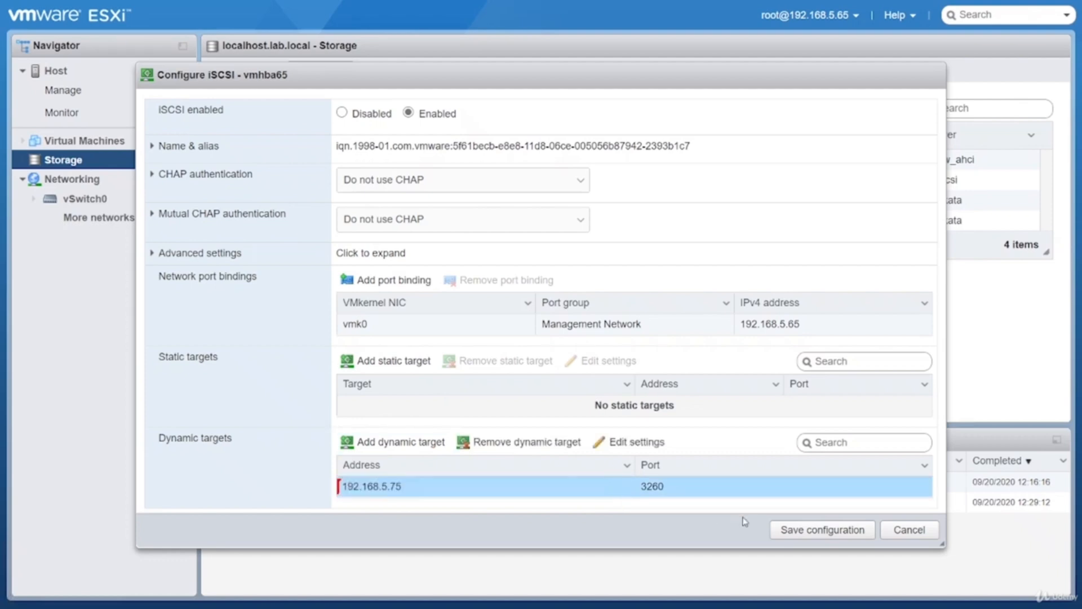
Save the iSCSI configuration and refresh the host's list of storage devices
left_click(829, 535)
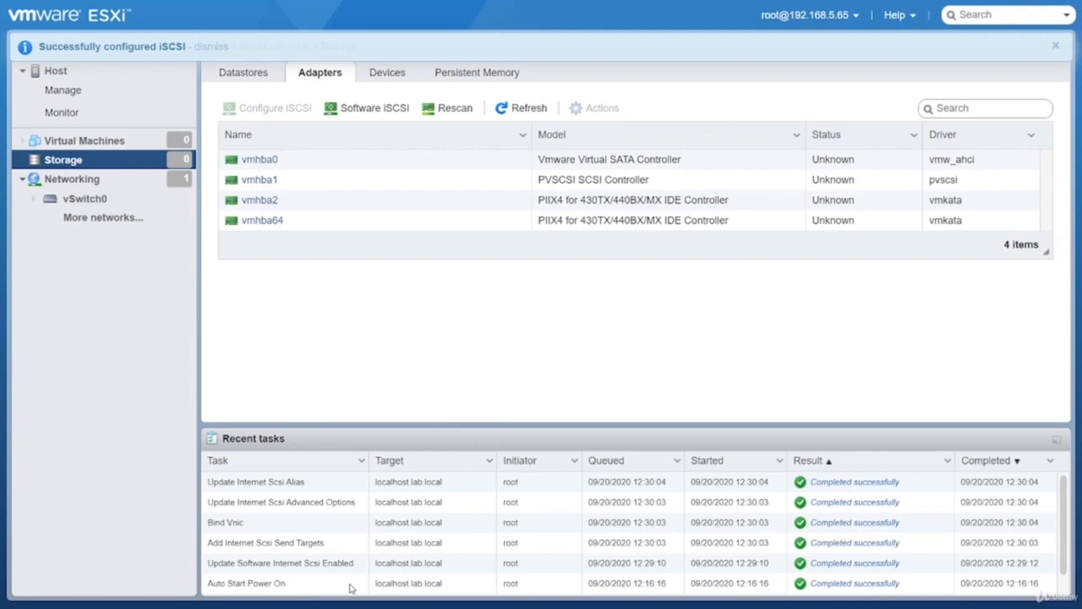
left_click(399, 78)
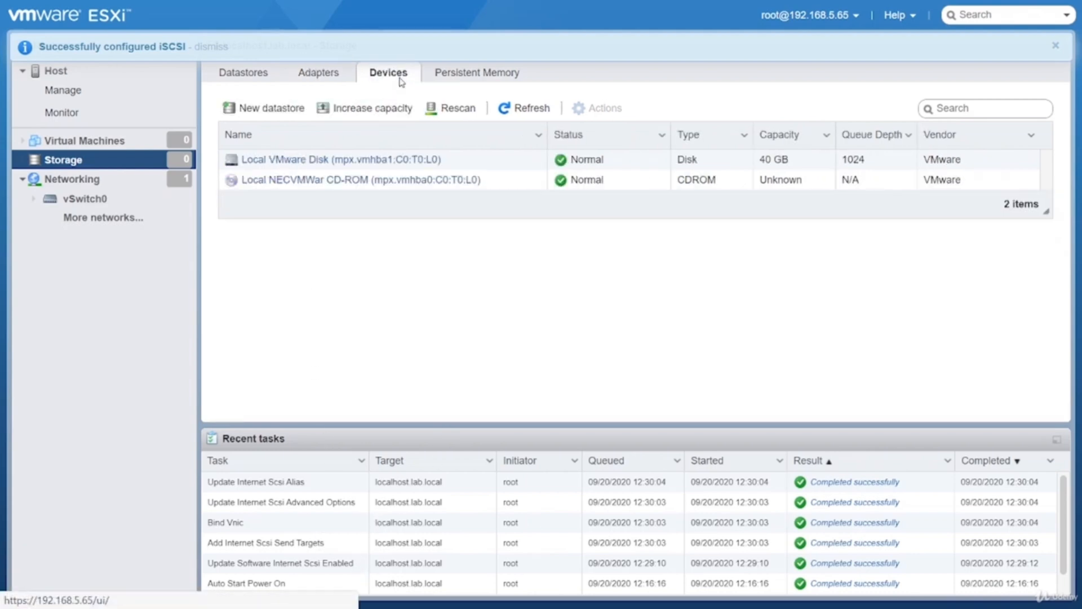
left_click(509, 115)
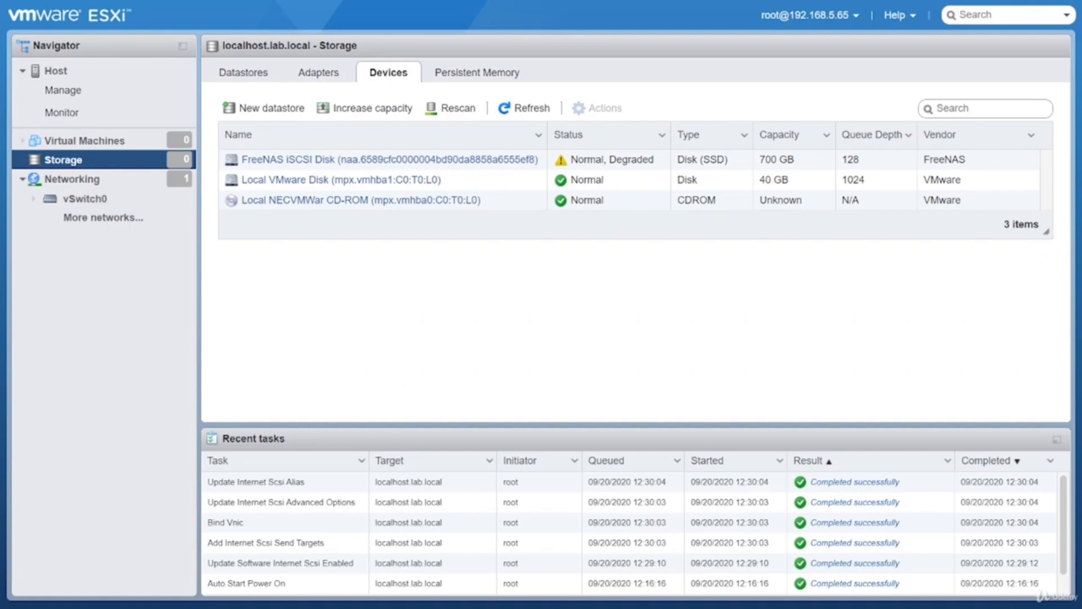
Start a new VMFS datastore named DS1 on the FreeNAS iSCSI disk and proceed to its partitioning options
left_click(254, 76)
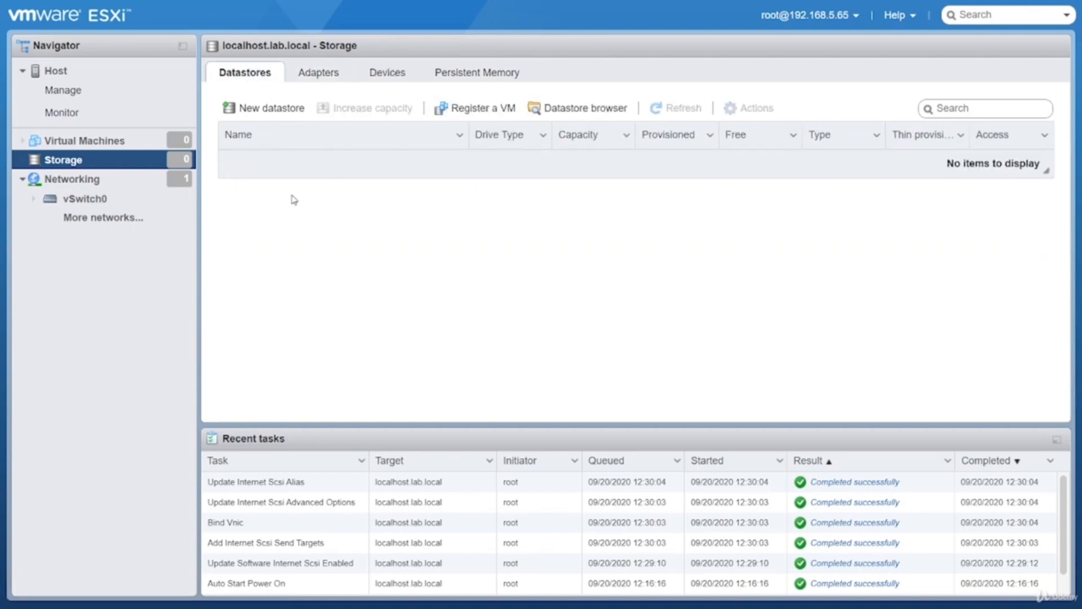
left_click(267, 114)
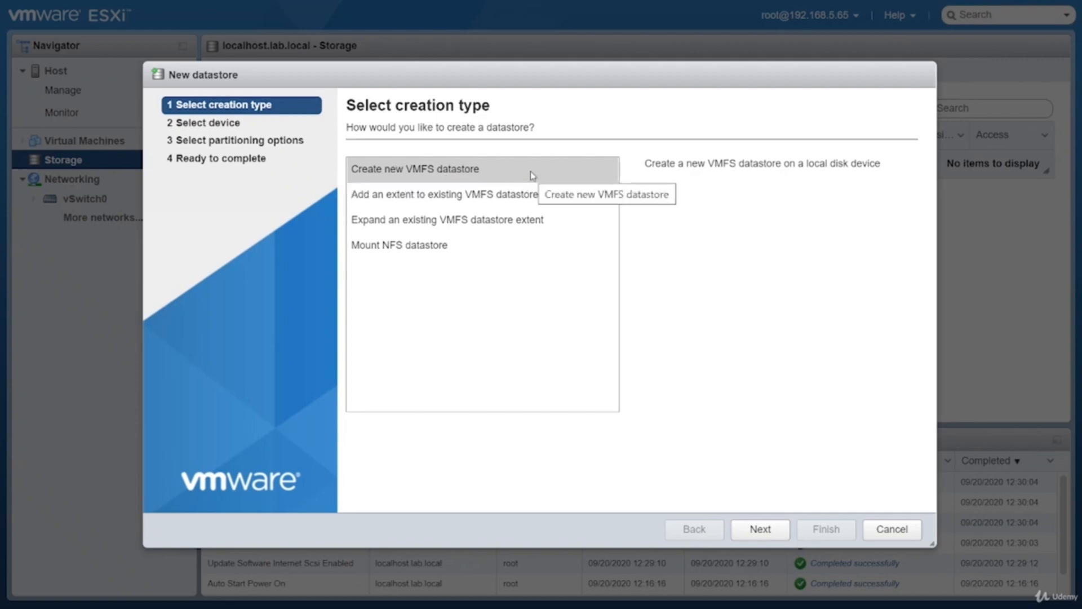
left_click(758, 530)
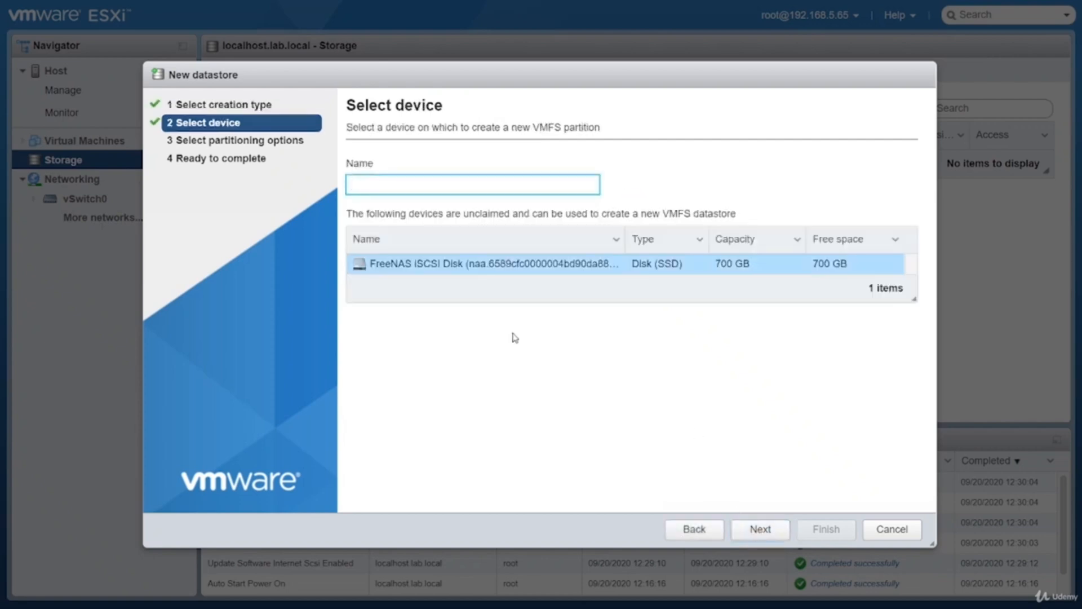
type("DSA")
key("BackSpace")
type("1")
left_click(763, 527)
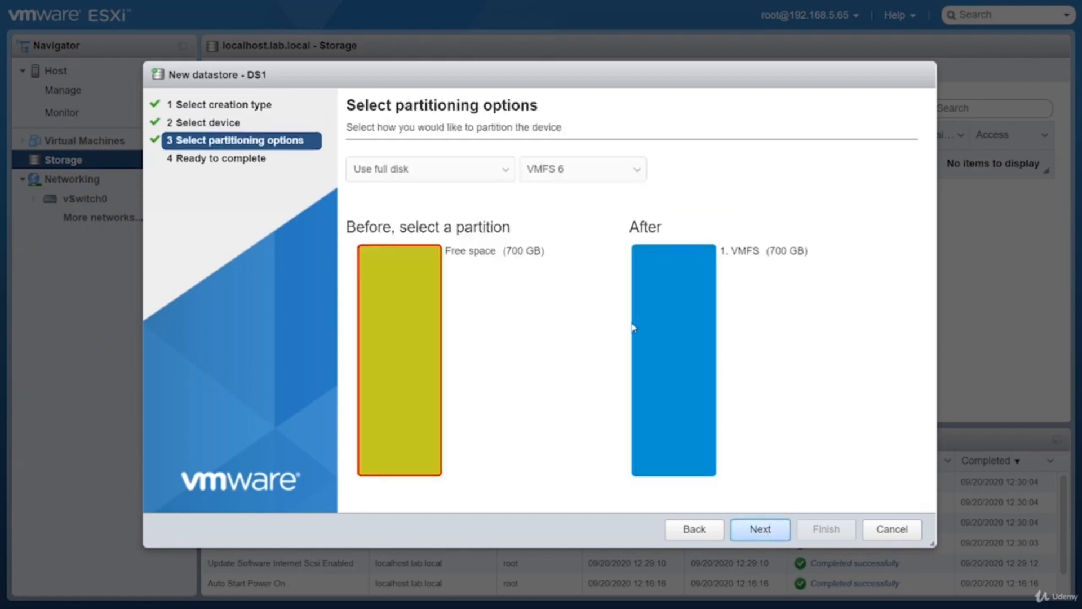
Try custom partitioning on the disk's free space and revert the scheme to Use full disk
left_click(427, 173)
left_click(426, 173)
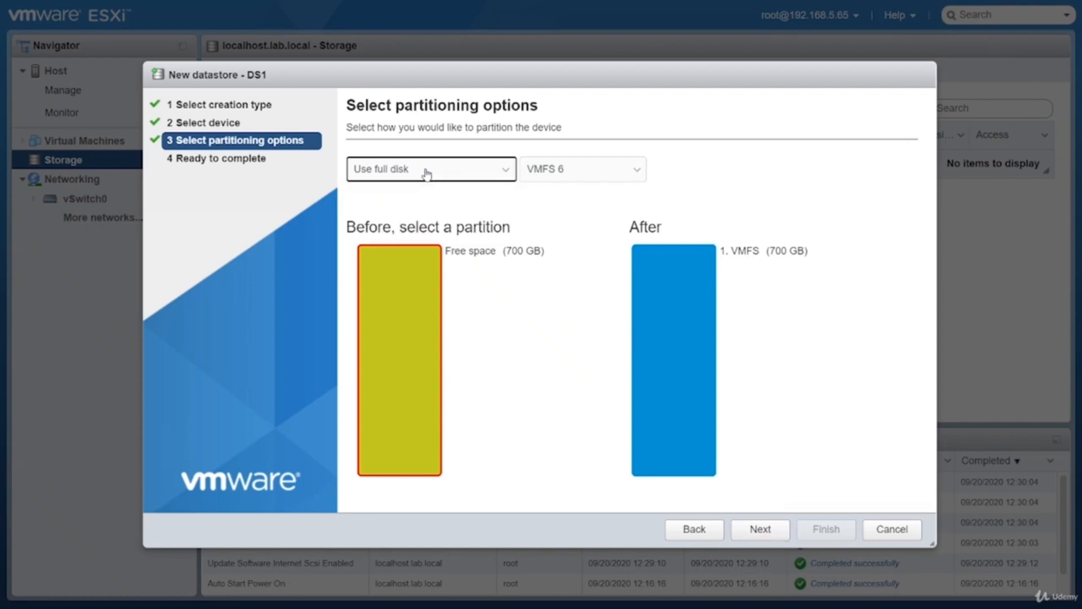
left_click(426, 173)
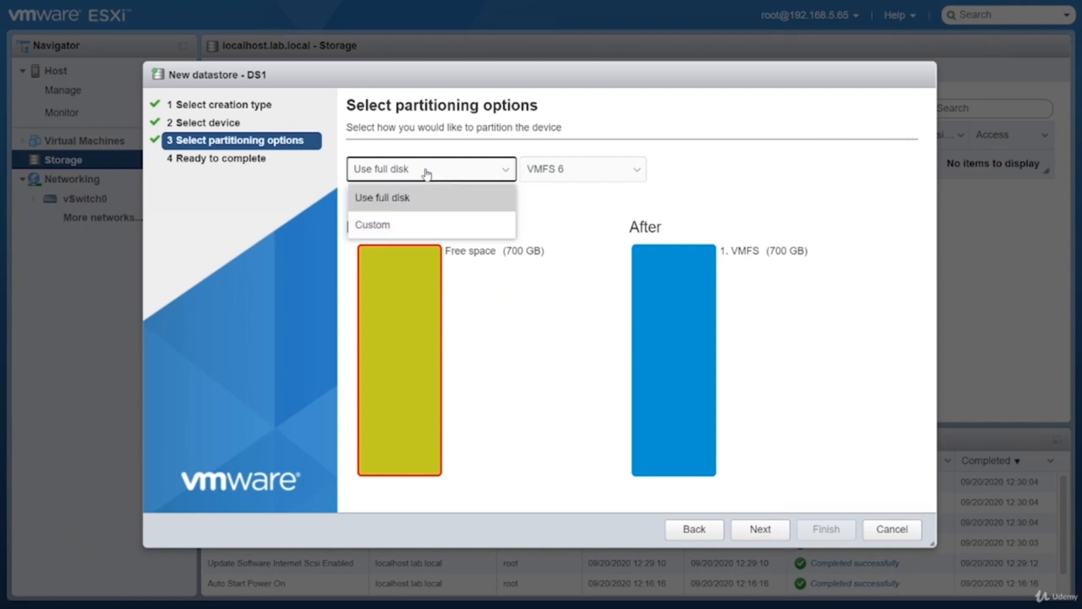
left_click(389, 223)
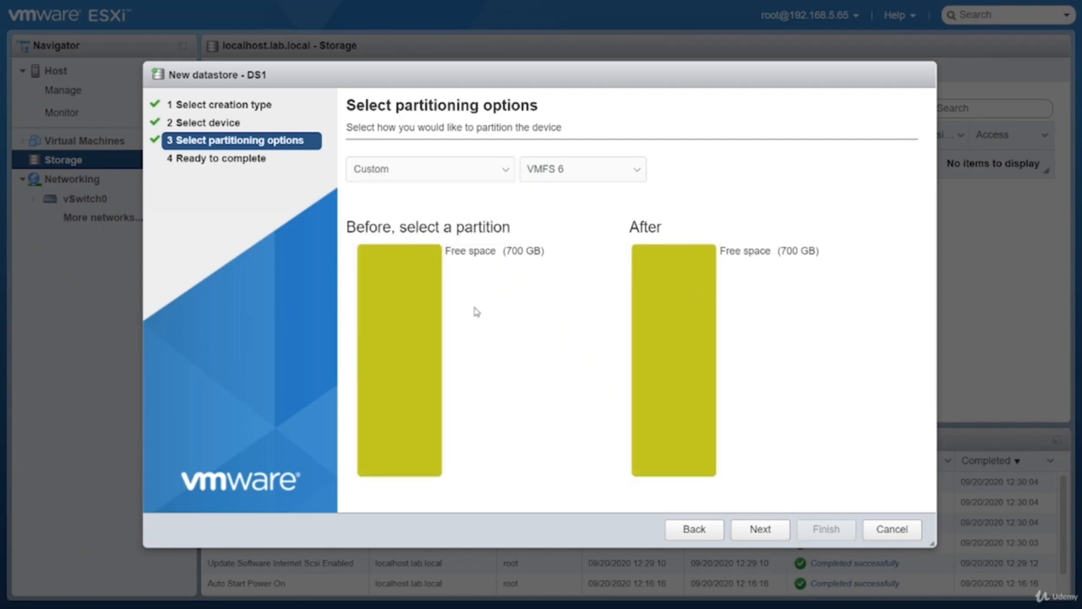
left_click(401, 318)
mouse_move(373, 206)
left_mouse_down()
mouse_move(478, 211)
mouse_move(411, 222)
mouse_move(361, 213)
mouse_move(526, 227)
mouse_move(381, 225)
mouse_move(541, 243)
mouse_move(361, 231)
mouse_move(552, 237)
mouse_move(374, 242)
mouse_move(359, 222)
left_mouse_up()
left_click(476, 170)
left_click(432, 197)
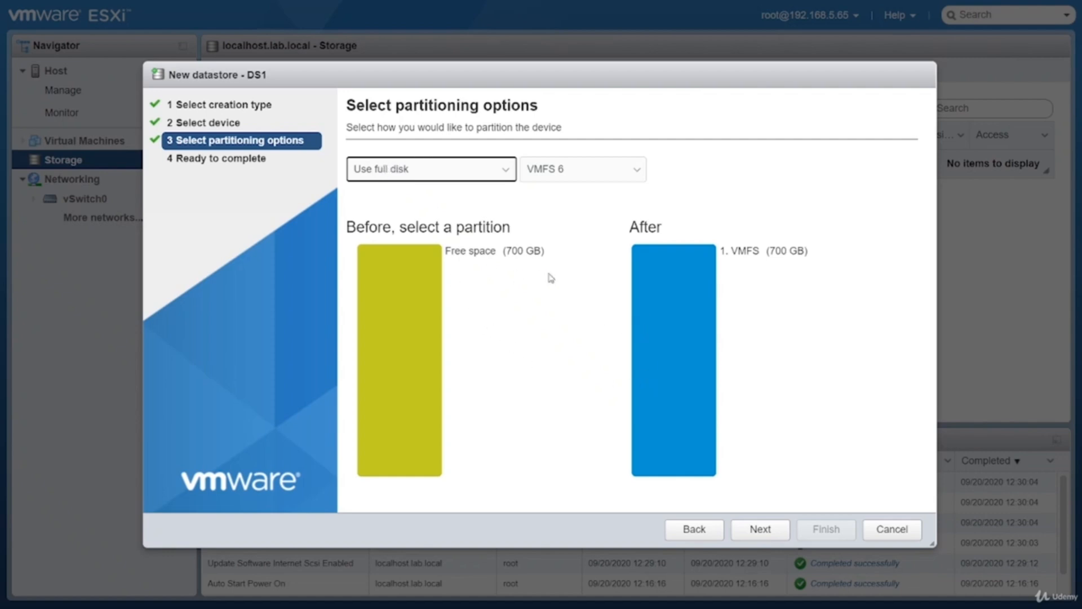
Create datastore DS1 with the full-disk VMFS 6 layout, agreeing to erase the disk's contents
left_click(768, 531)
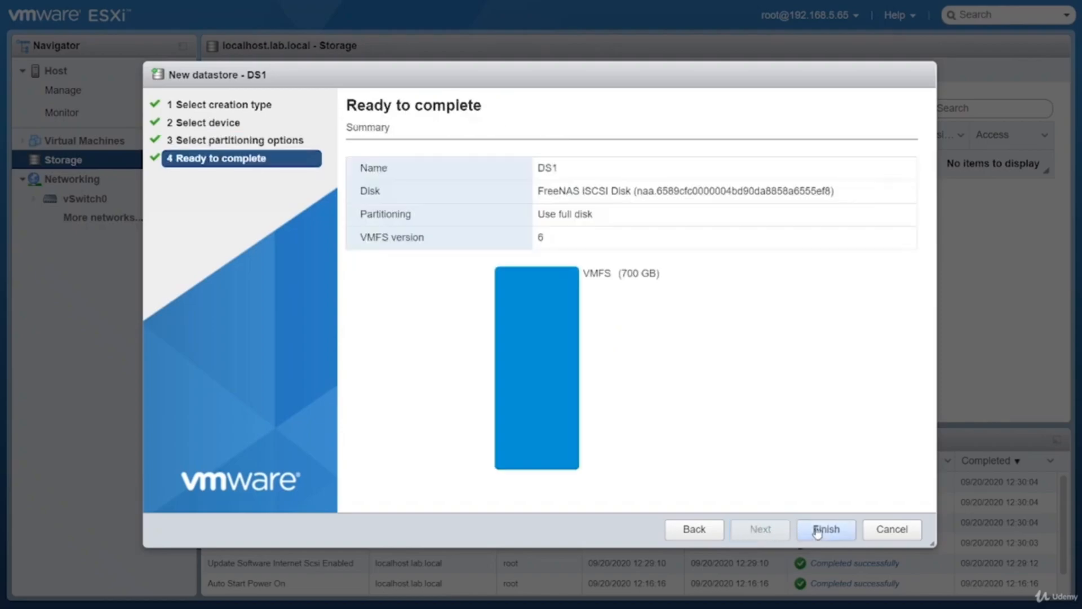
left_click(817, 530)
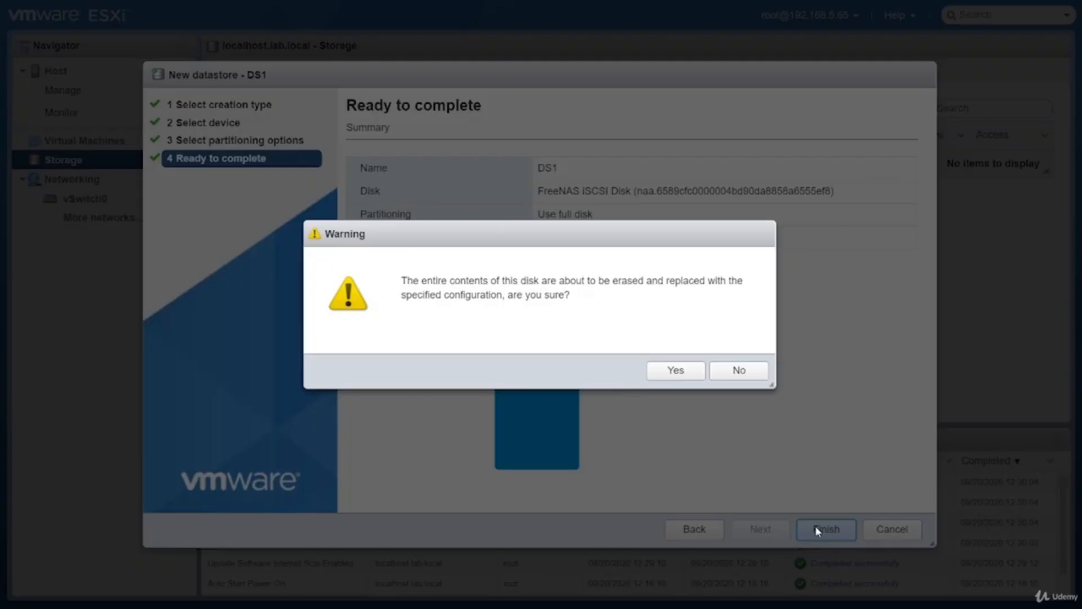
left_click(676, 371)
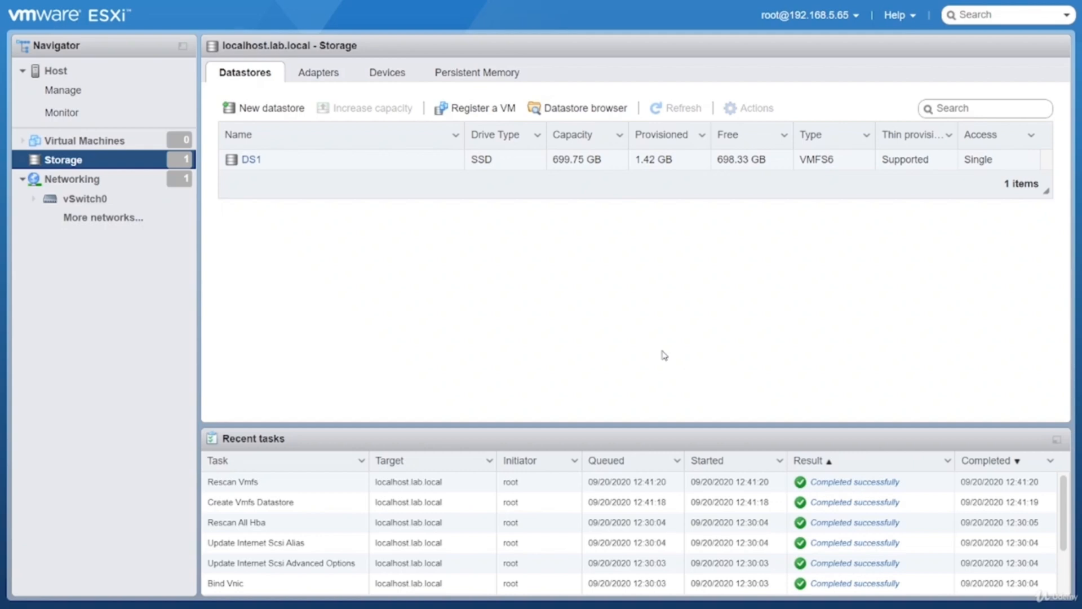
Review the ESXi host's summary and its evaluation mode notice
mouse_move(341, 4)
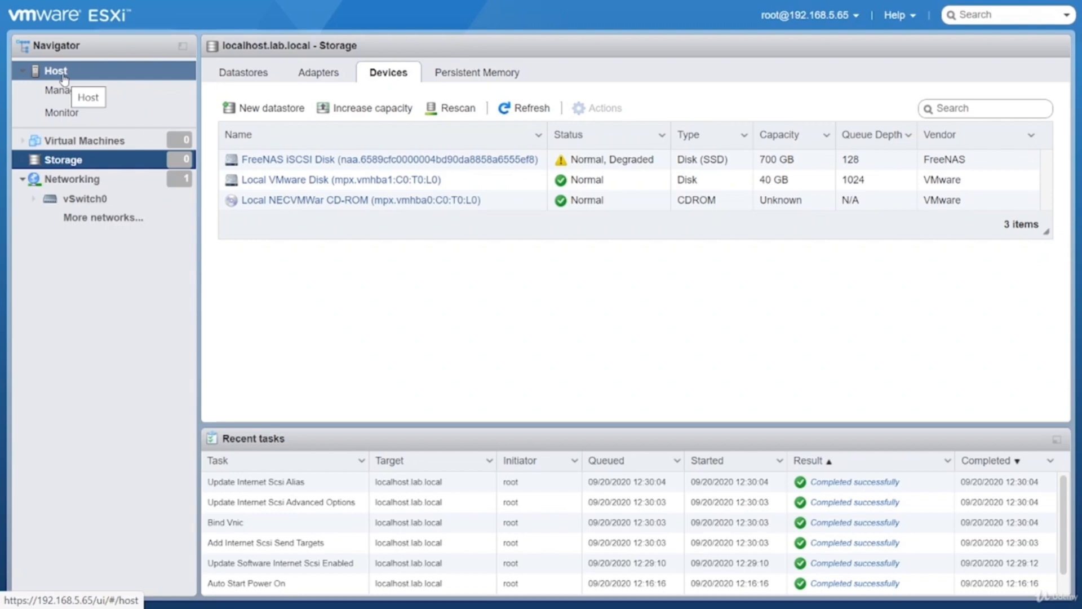
left_click(64, 73)
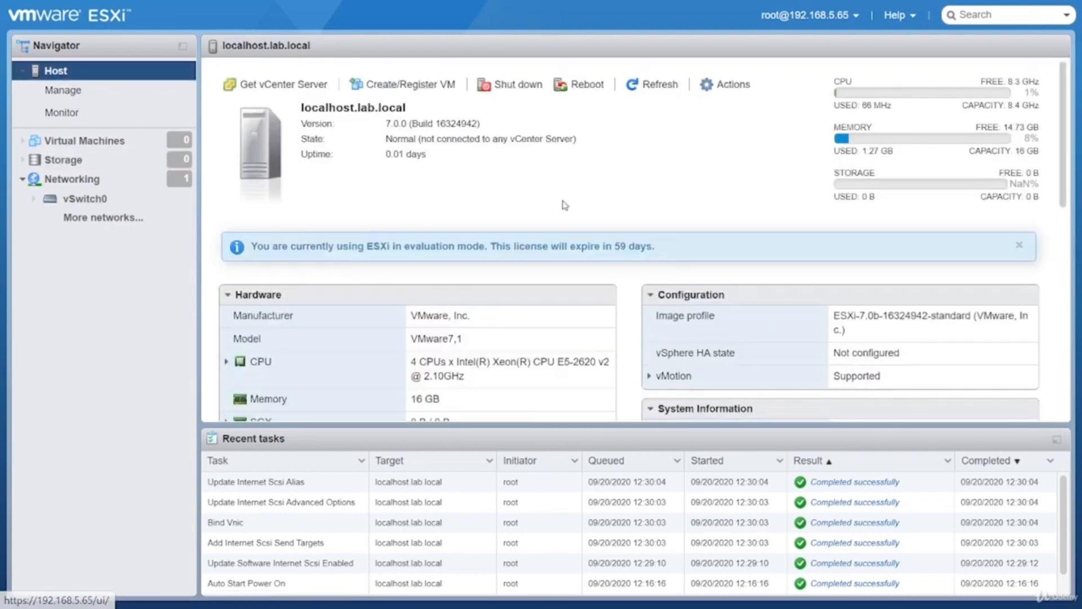
left_click_drag(673, 251, 246, 247)
left_click(358, 231)
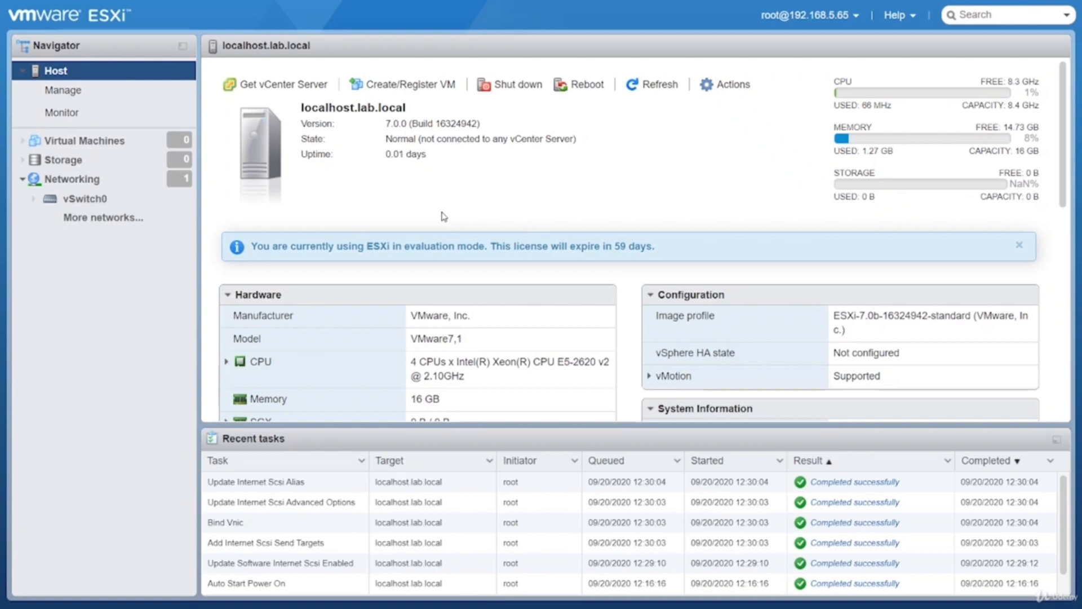
Check the host's licensing details and open the license assignment dialog, cancelling it without entering a key
left_click(82, 94)
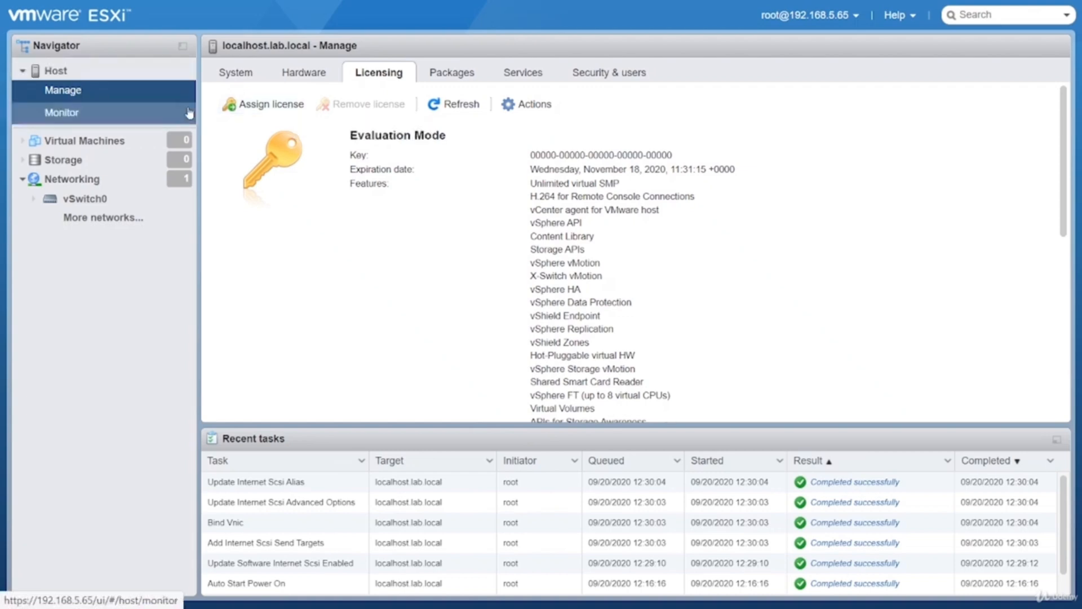
left_click(254, 105)
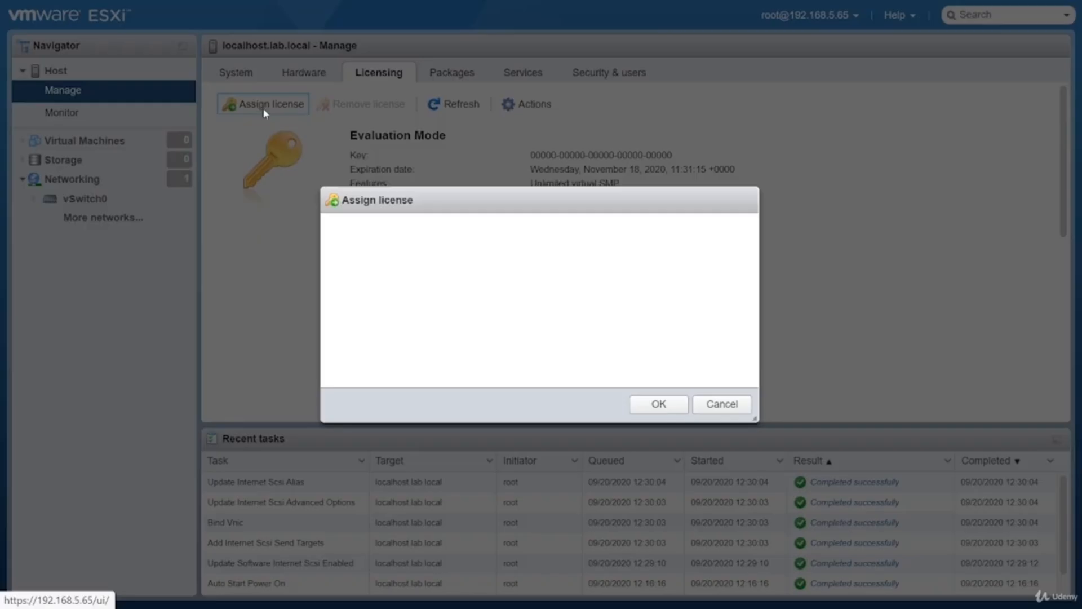
left_click(719, 416)
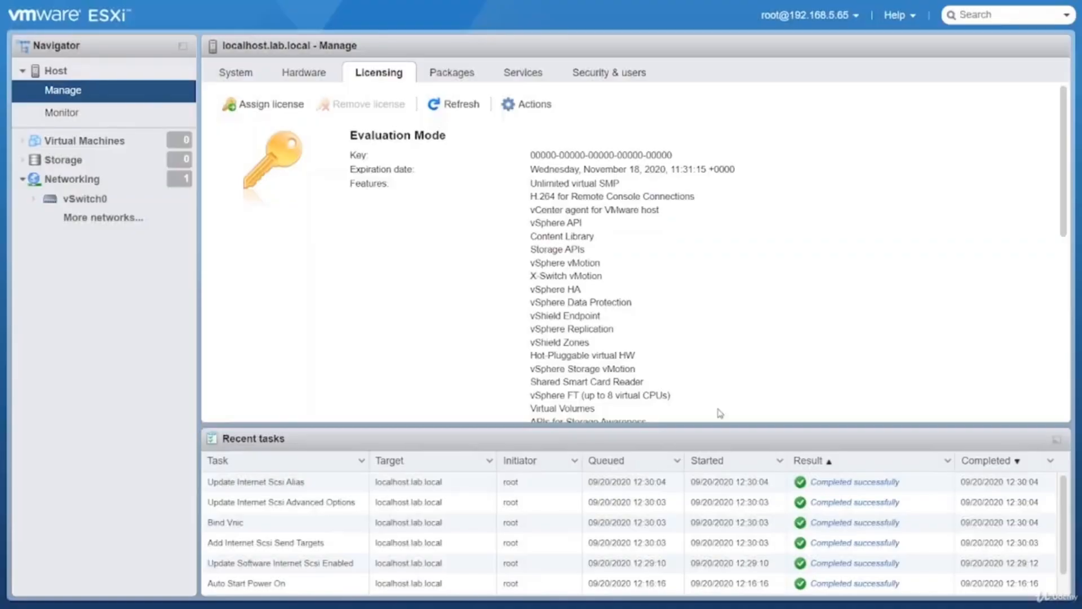